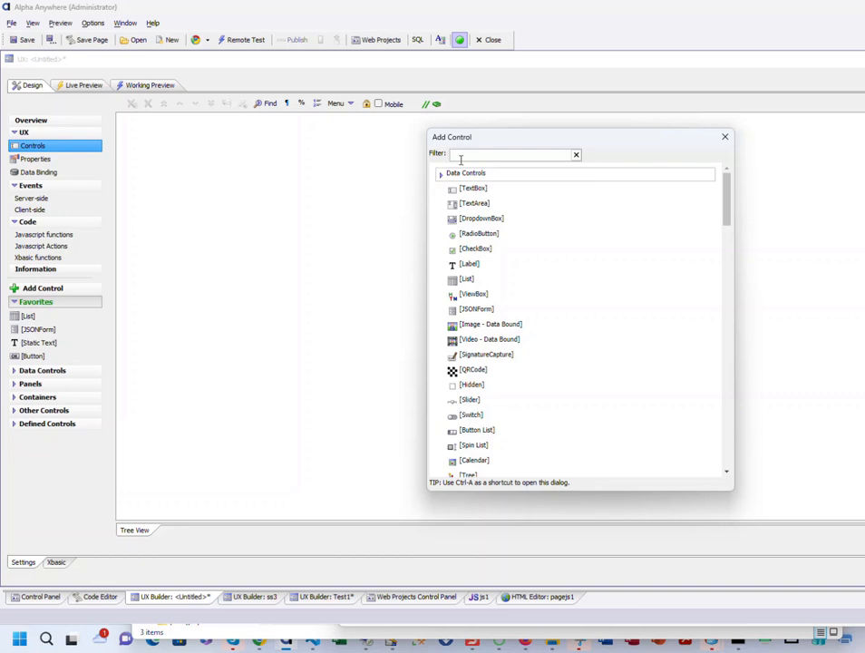
Add a SpreadsheetInput control named ss1 to the UX component
text(se)
key(BackSpace)
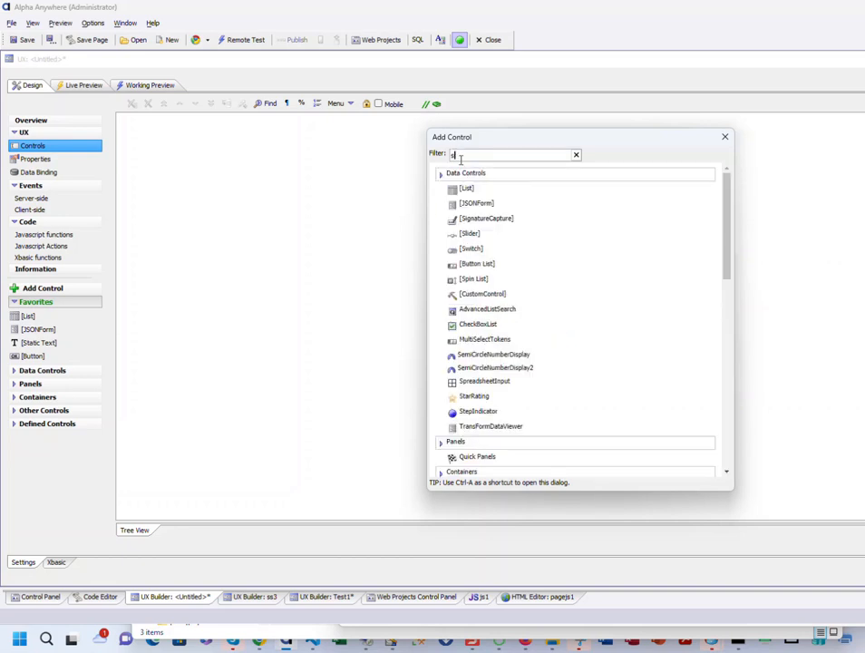
text(pr)
double_click(484, 173)
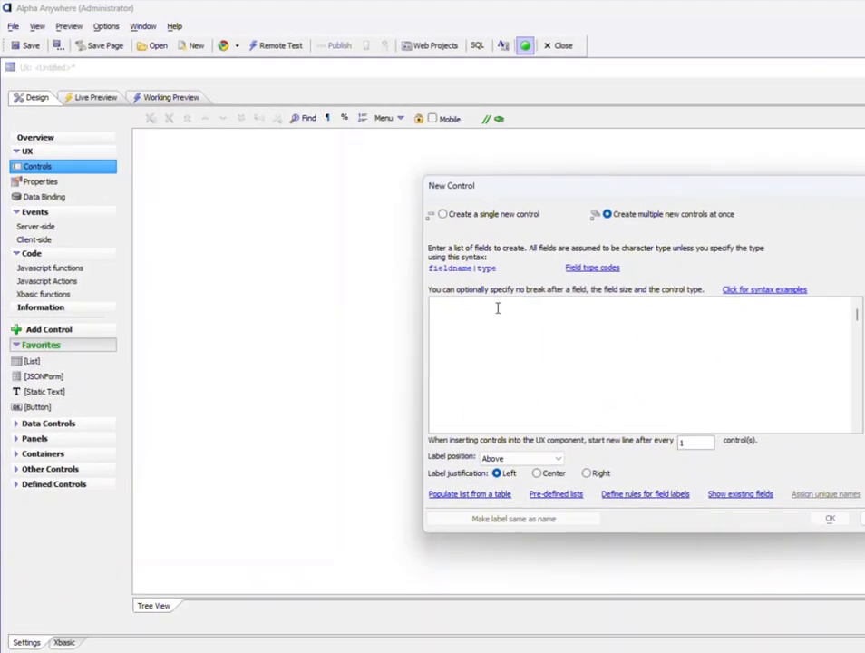
text(ss1)
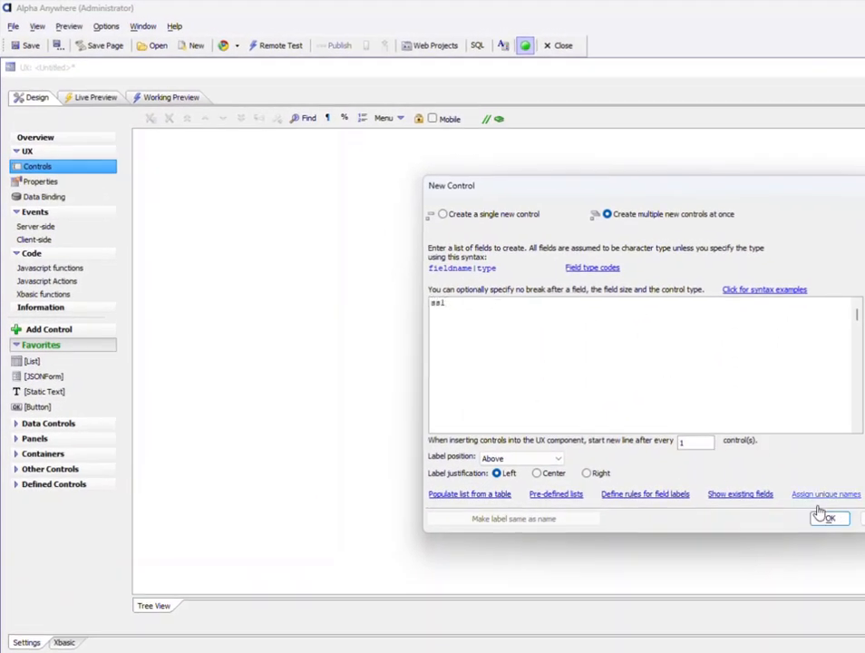
click(827, 517)
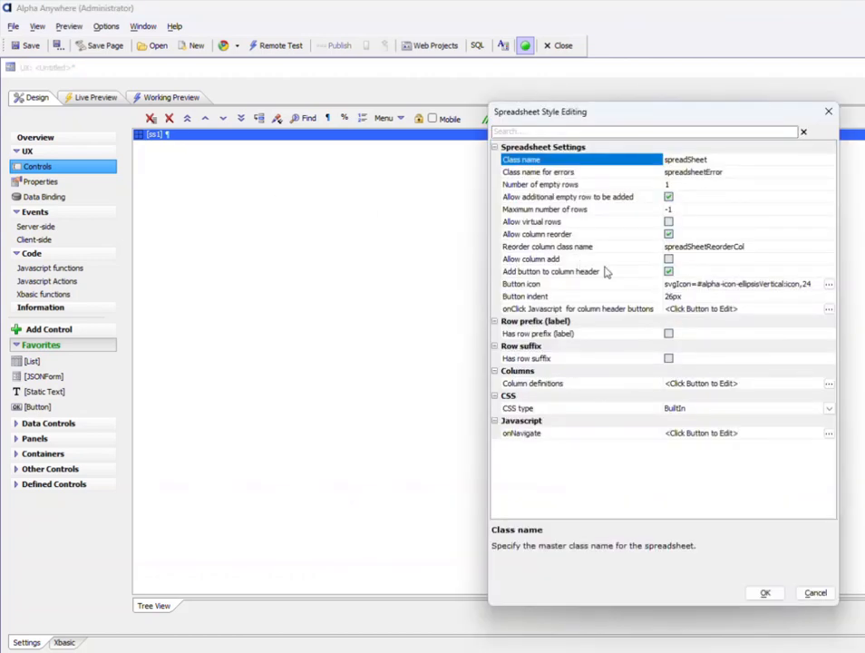
Turn off the column header button option for ss1 and define a column named c1 with default properties
click(670, 272)
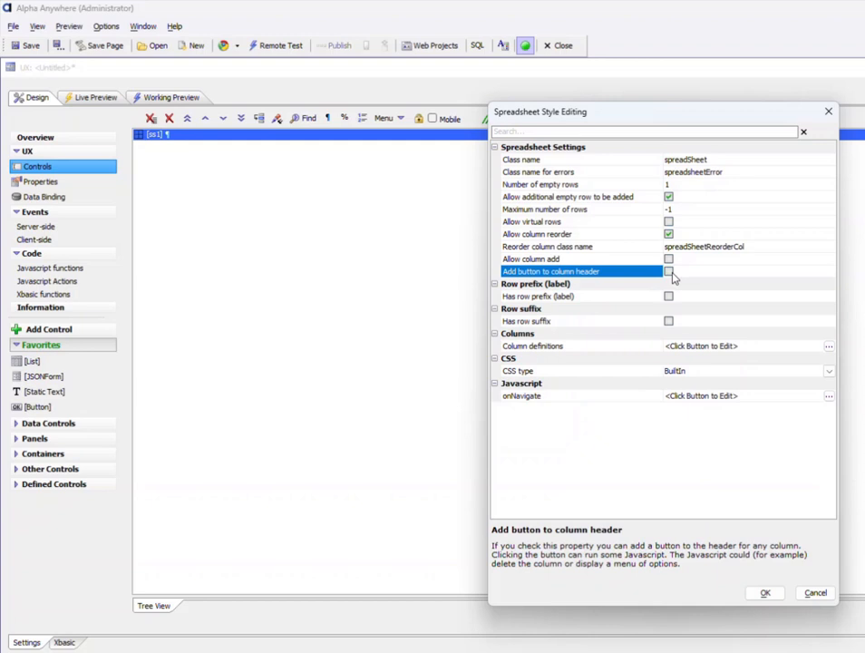
double_click(523, 348)
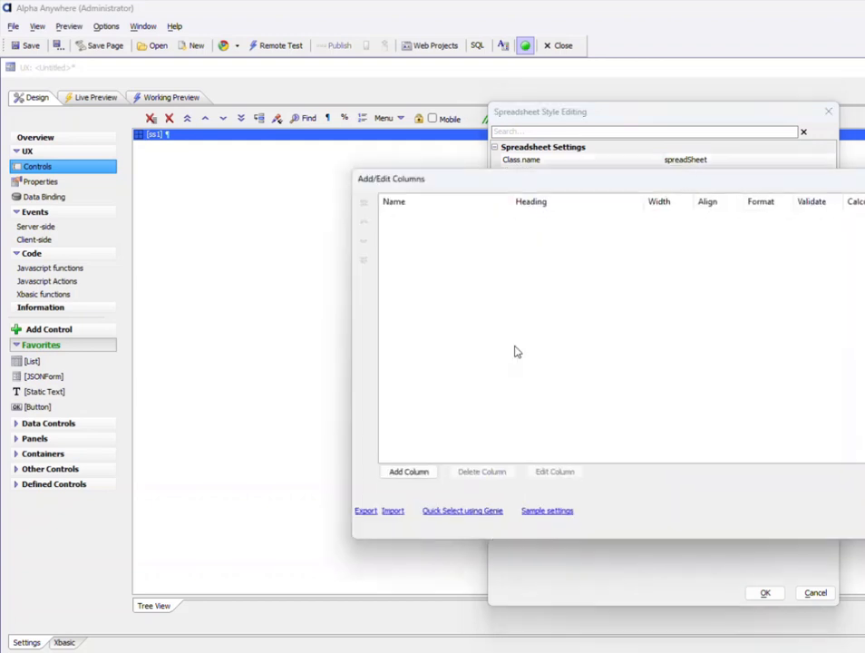
click(396, 472)
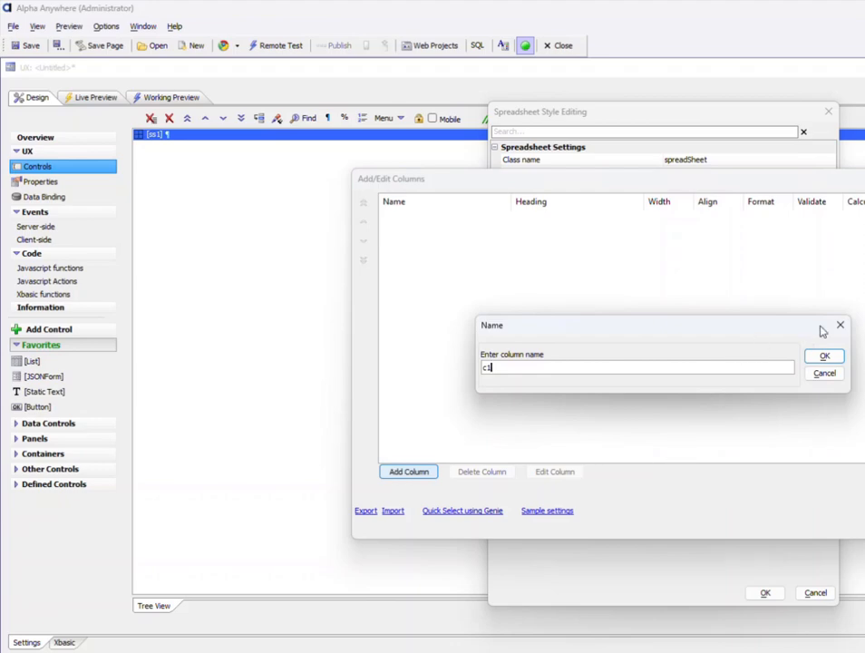
click(836, 358)
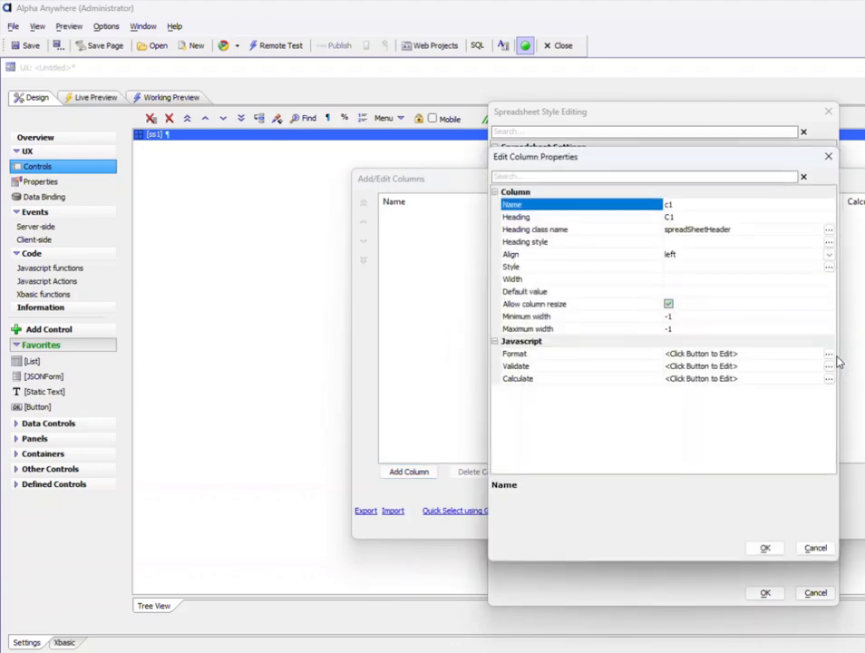
click(765, 547)
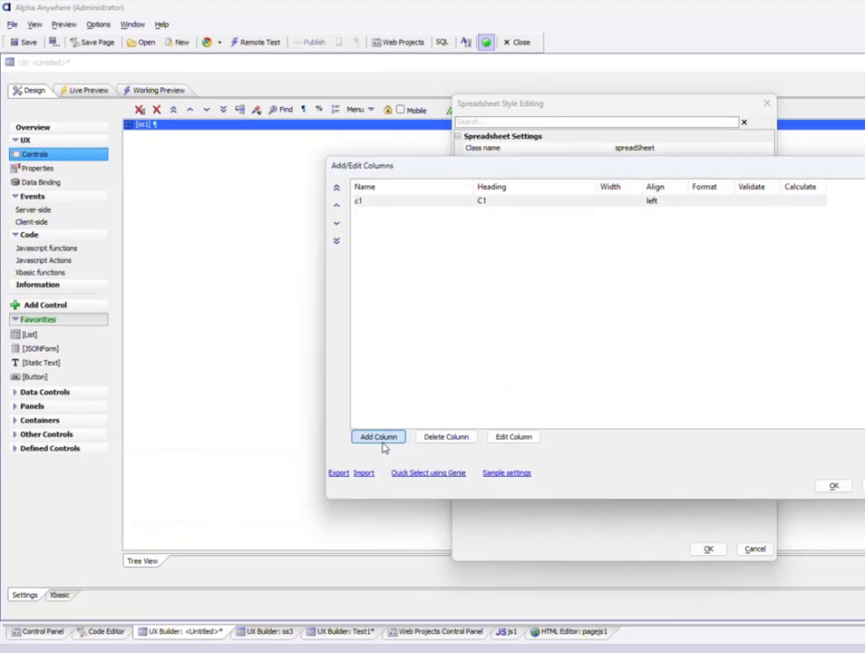
Define a second column named c2 with default properties and accept the spreadsheet settings
click(413, 477)
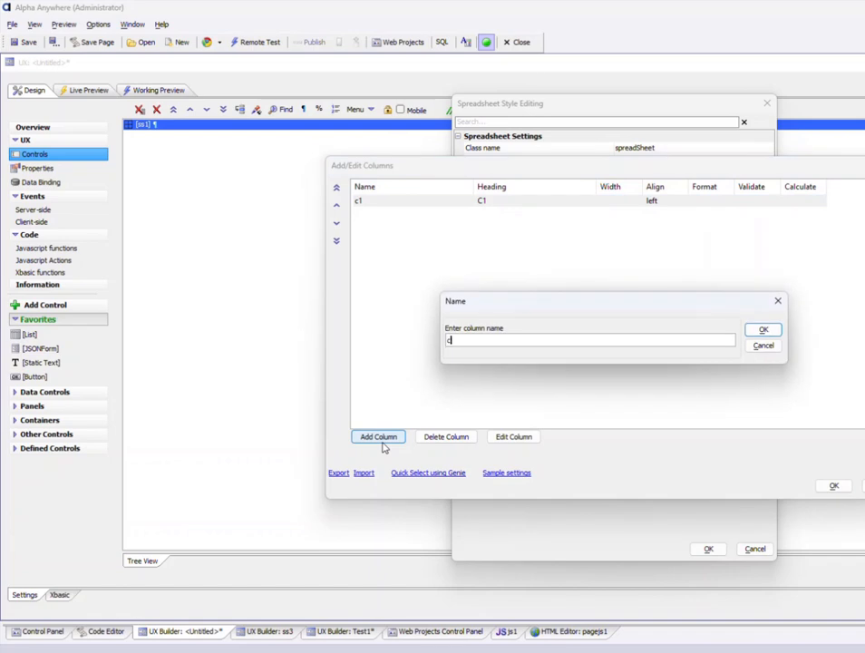
text(c2)
click(763, 329)
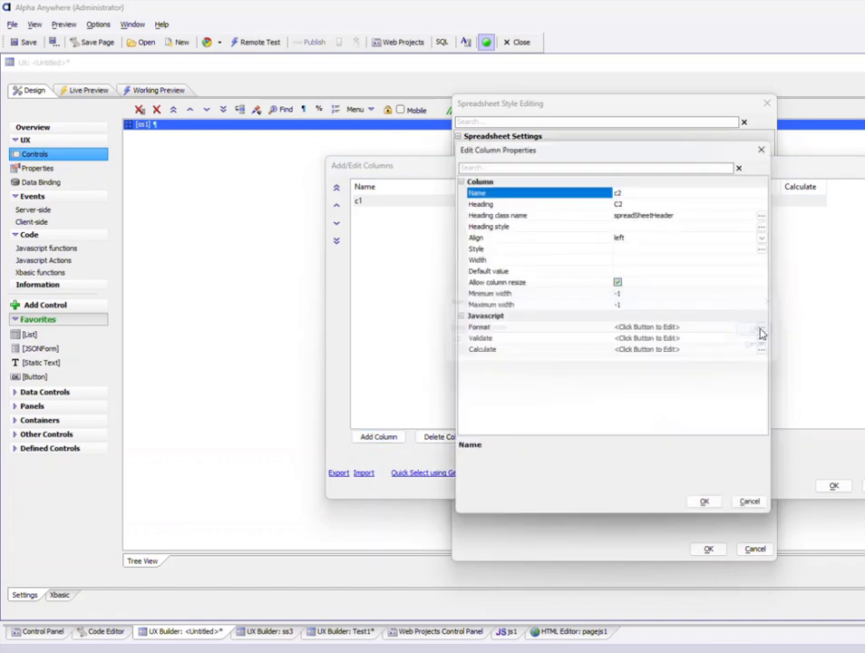
click(708, 507)
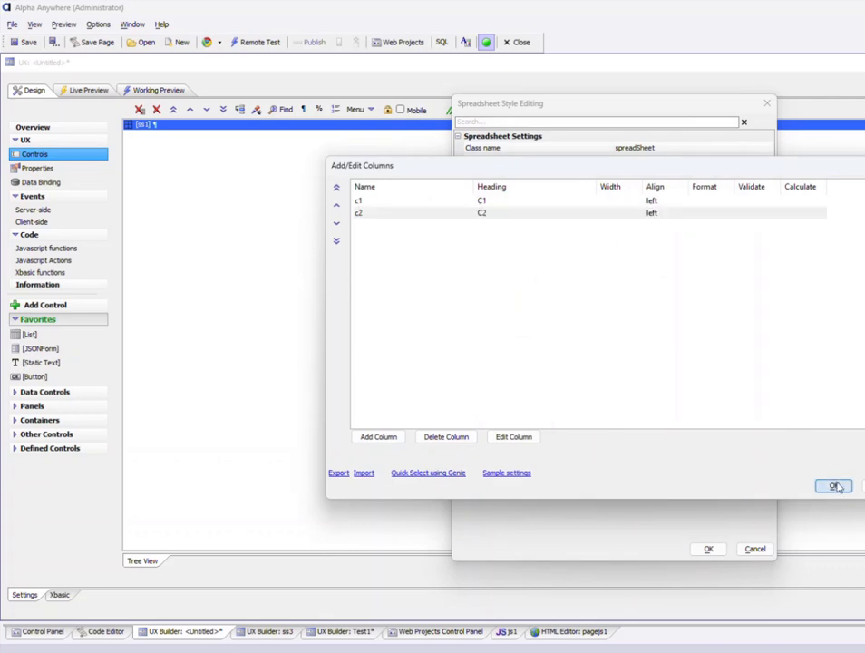
click(835, 485)
click(708, 549)
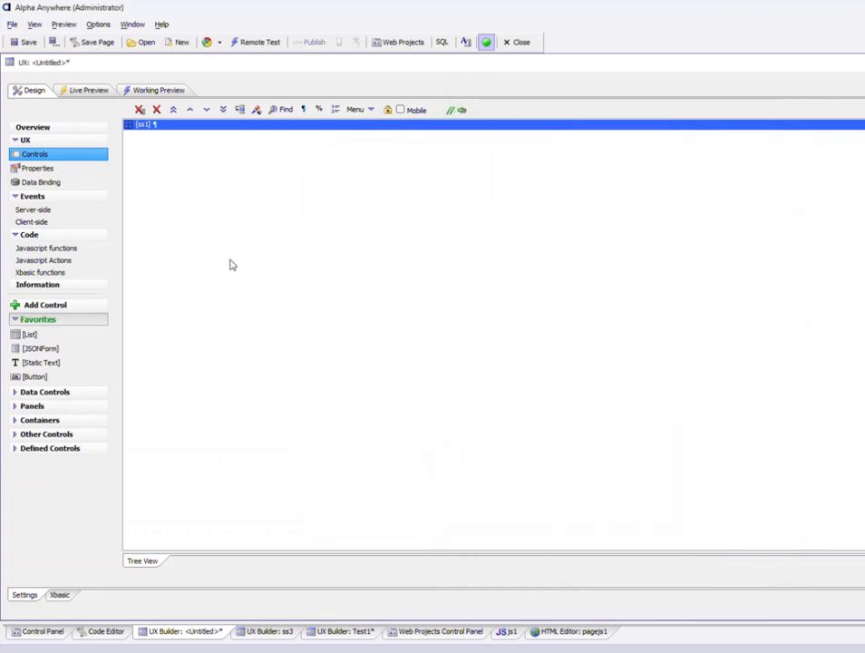
Run the working preview and fill the first spreadsheet row with www and DJDJD, continuing to a new row
click(148, 92)
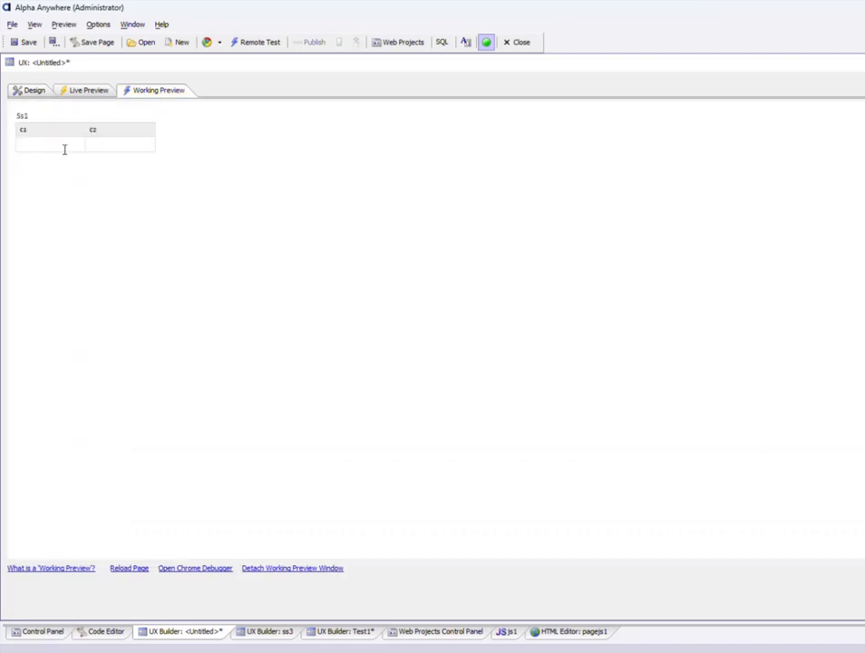
click(65, 149)
key(Tab)
text(DJDJ)
key(Return)
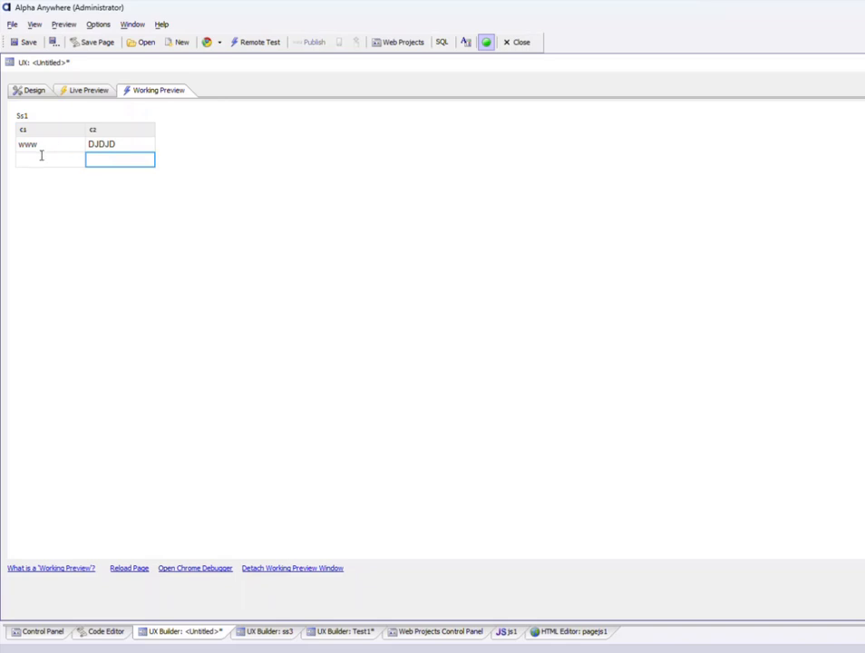
Fill the second spreadsheet row with DDD and DDDD and add another empty row below it
click(40, 160)
text(DDD)
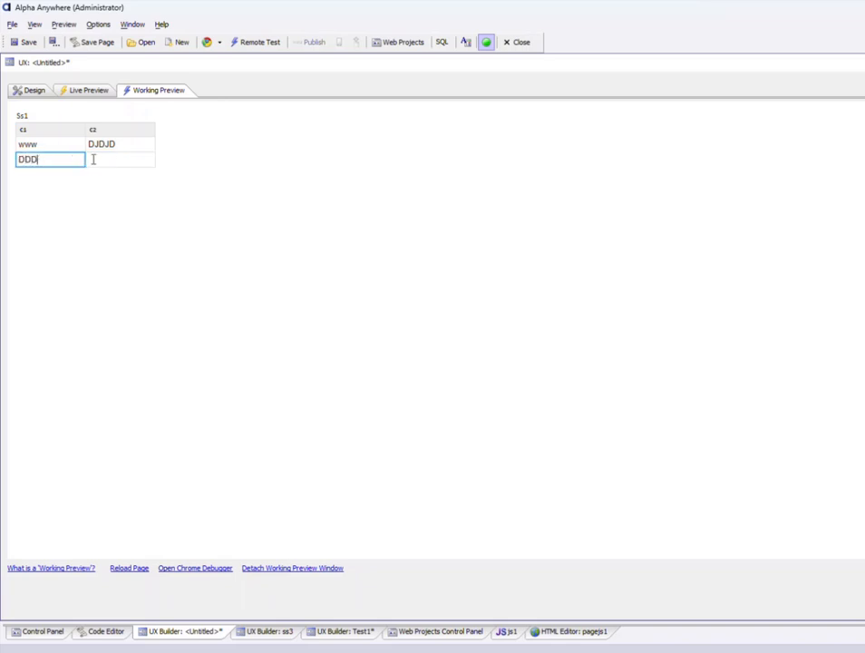
click(93, 160)
text(DDDD)
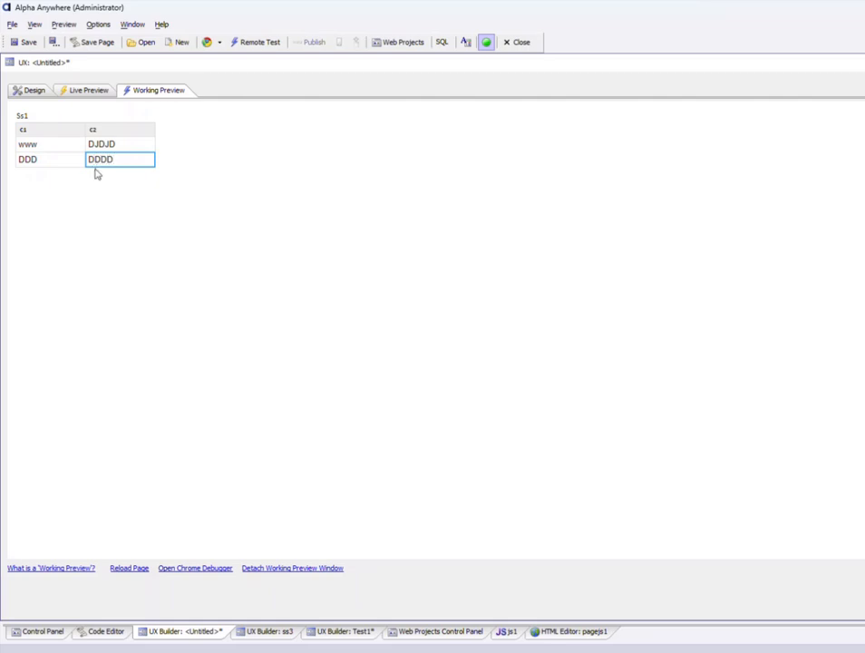
key(Return)
click(45, 174)
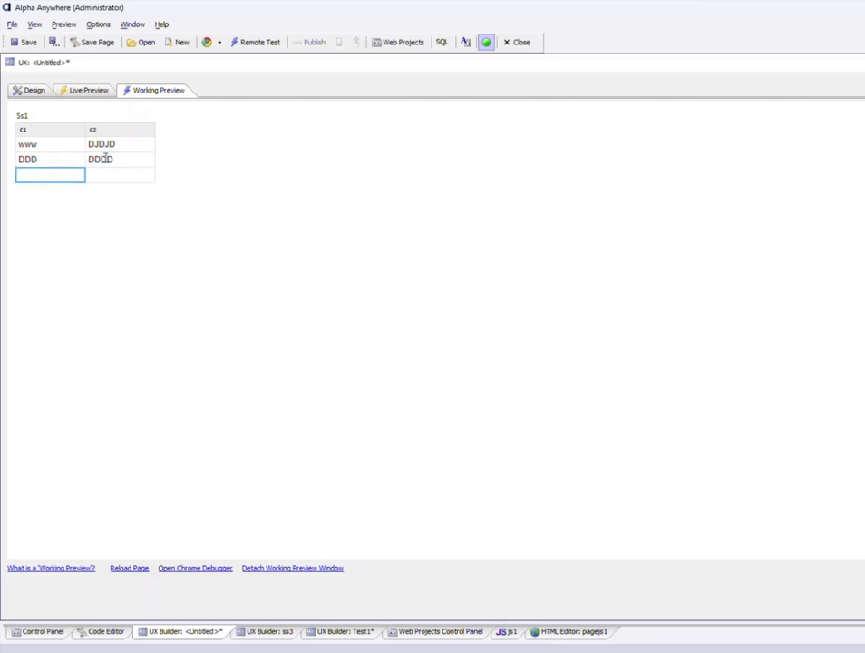
Return to the design and enable Allow column add in the ss1 spreadsheet settings
click(30, 92)
double_click(143, 126)
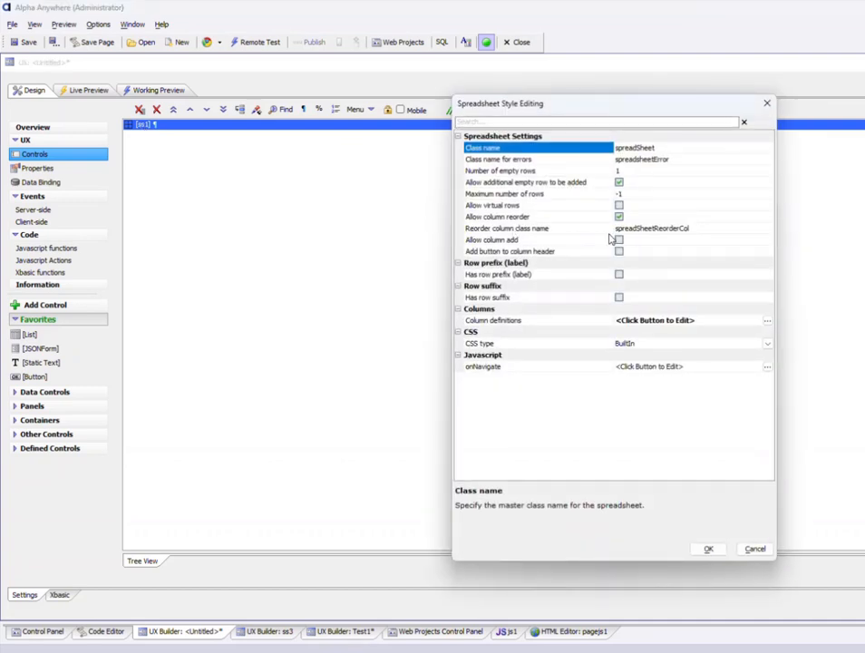
click(520, 241)
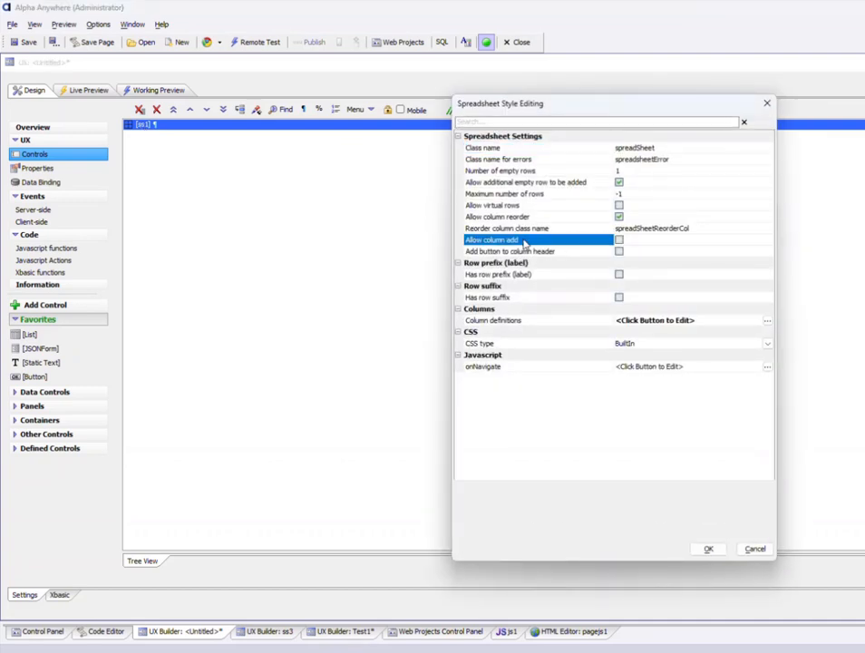
click(618, 241)
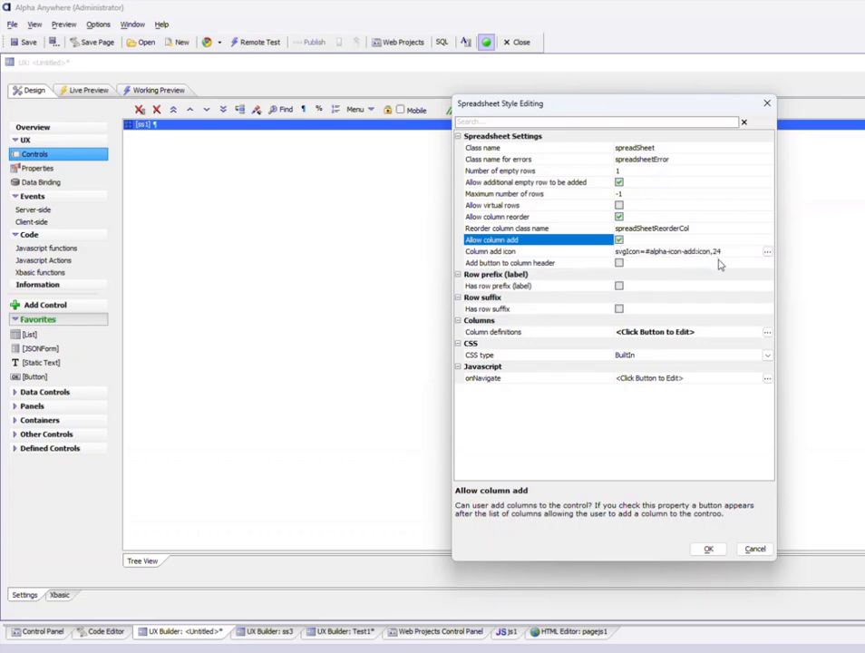
click(709, 550)
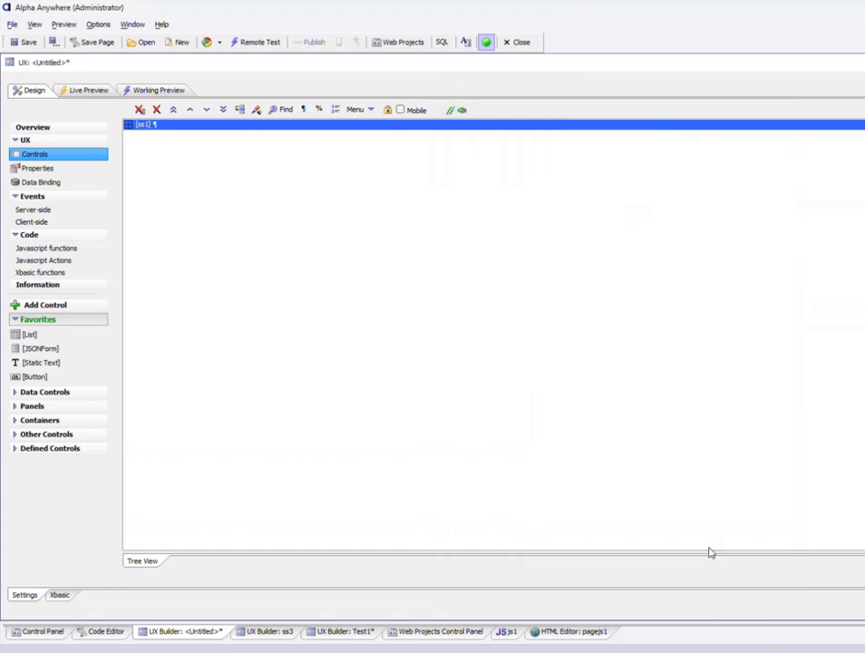
Run the working preview and add two columns to the spreadsheet, both with the default name New Column
click(145, 94)
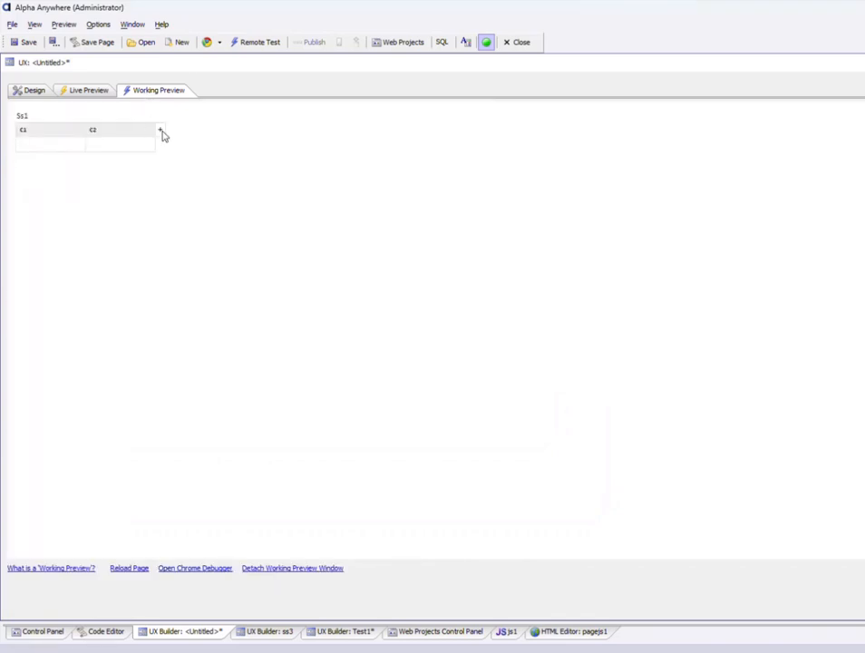
click(162, 132)
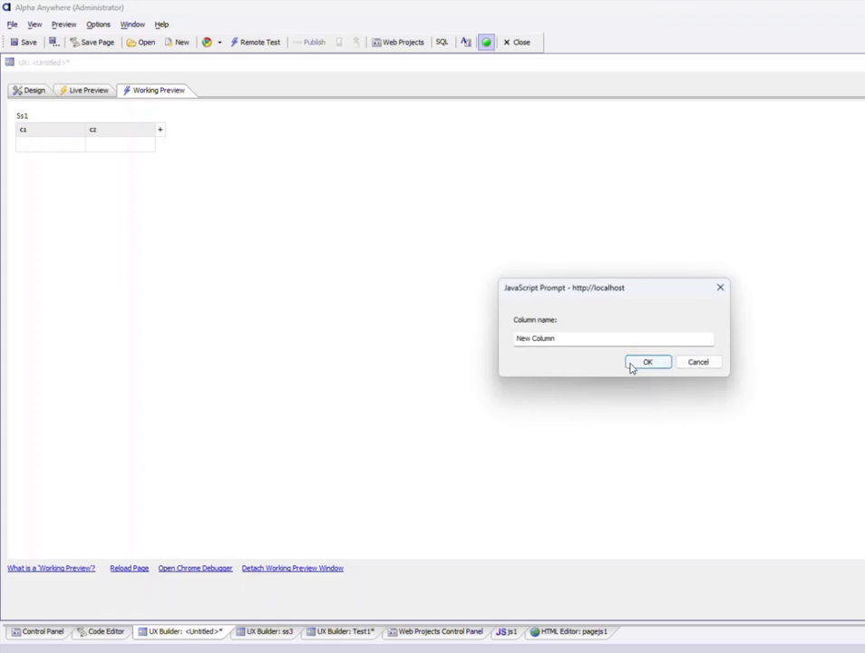
click(648, 361)
click(230, 133)
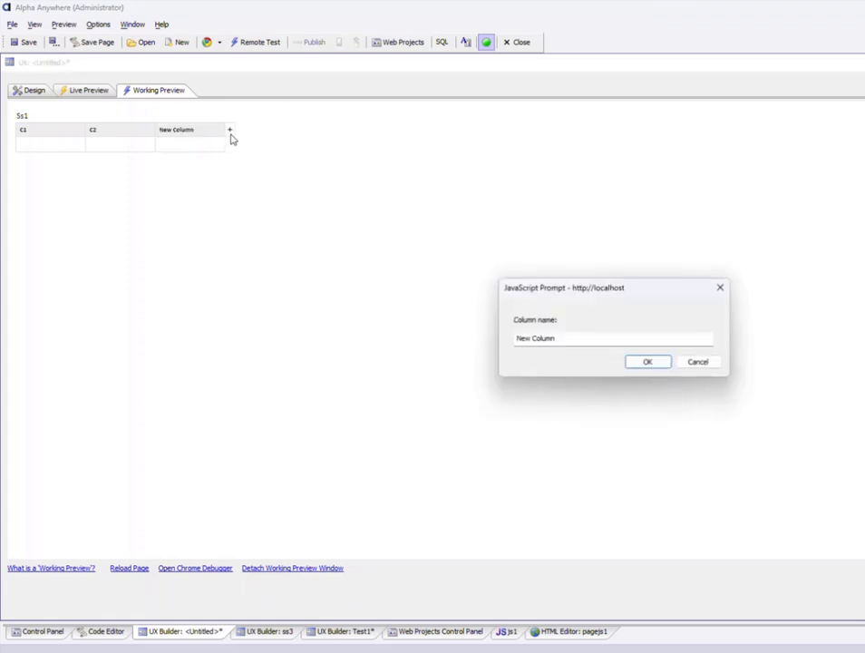
click(632, 363)
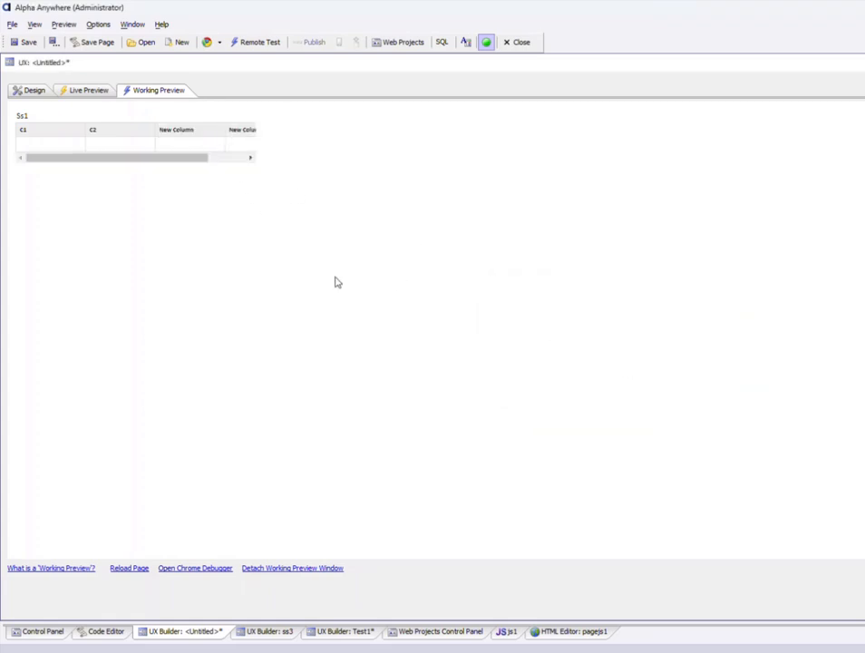
drag(137, 160, 218, 168)
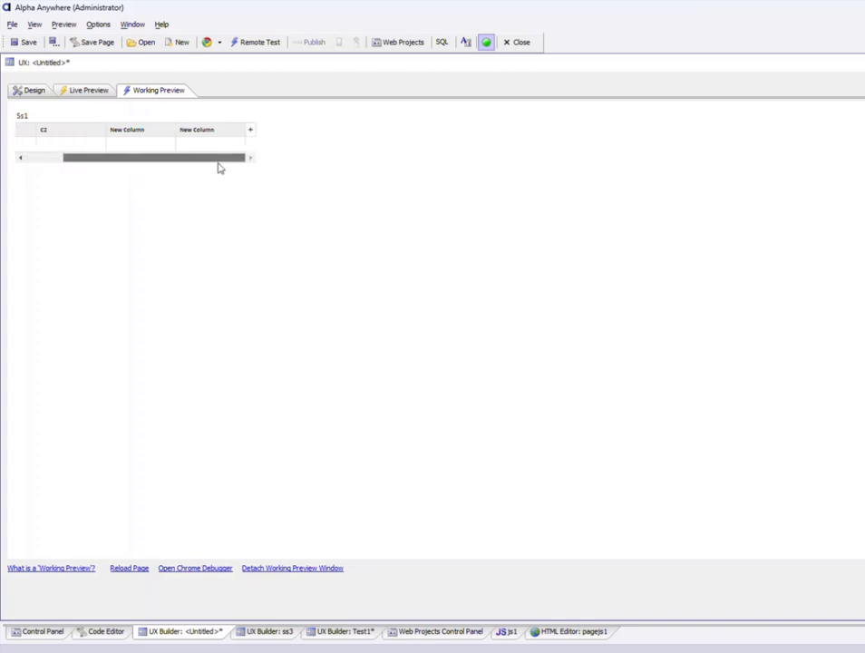
drag(161, 151, 120, 148)
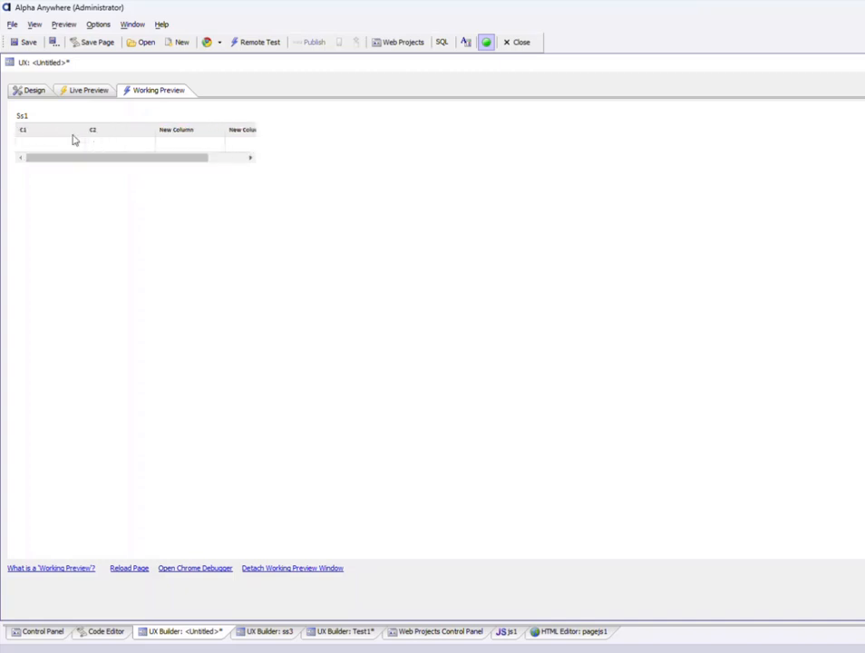
Return to the design and enable Add button to column header in the ss1 spreadsheet settings
click(40, 91)
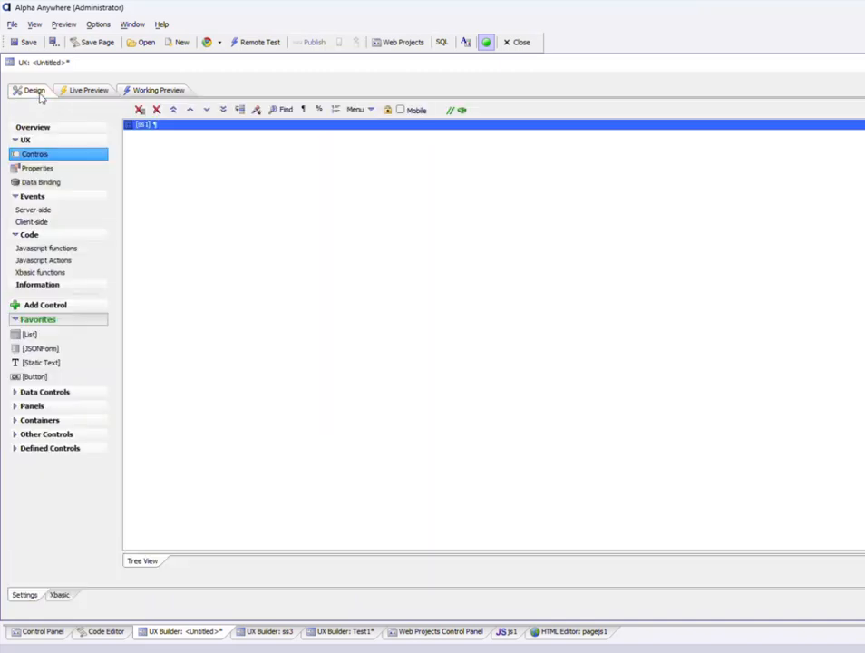
double_click(149, 128)
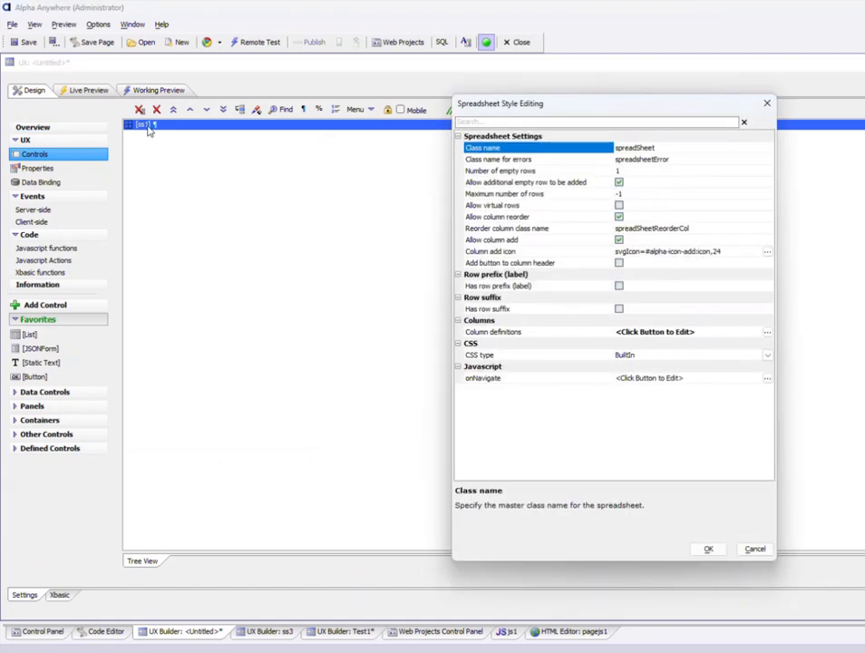
click(618, 263)
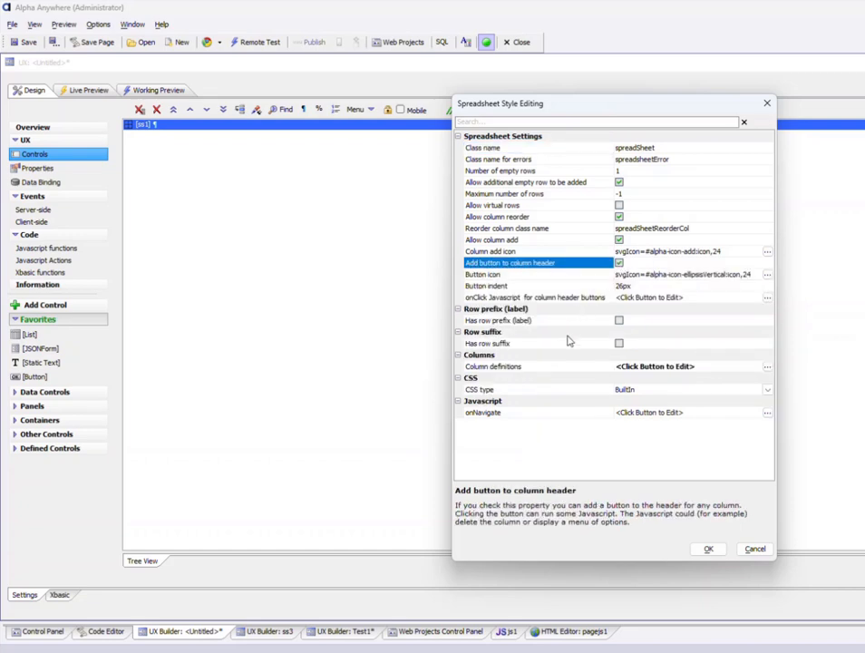
Enable Add button to column heading in the properties of column c1
double_click(517, 367)
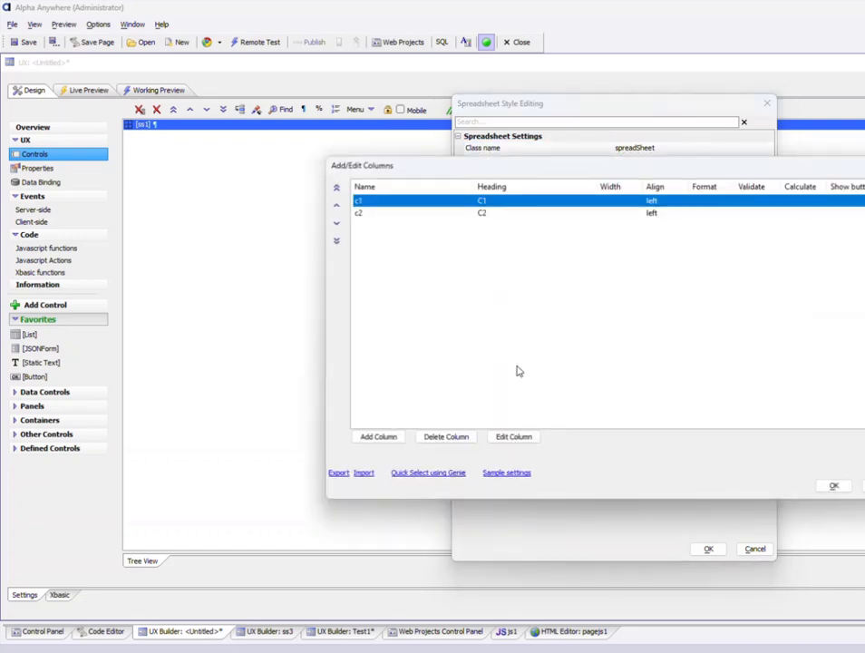
double_click(379, 201)
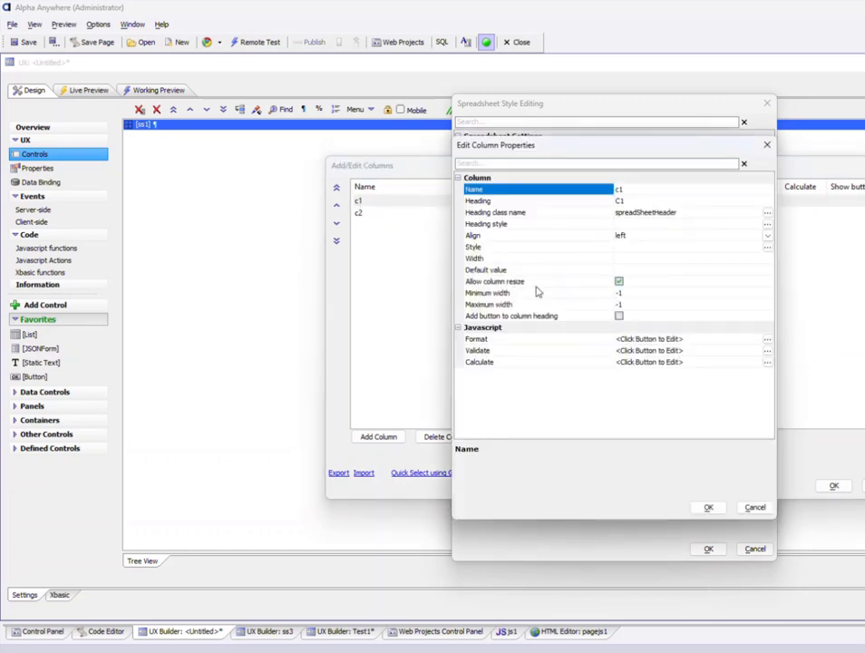
click(618, 316)
click(619, 317)
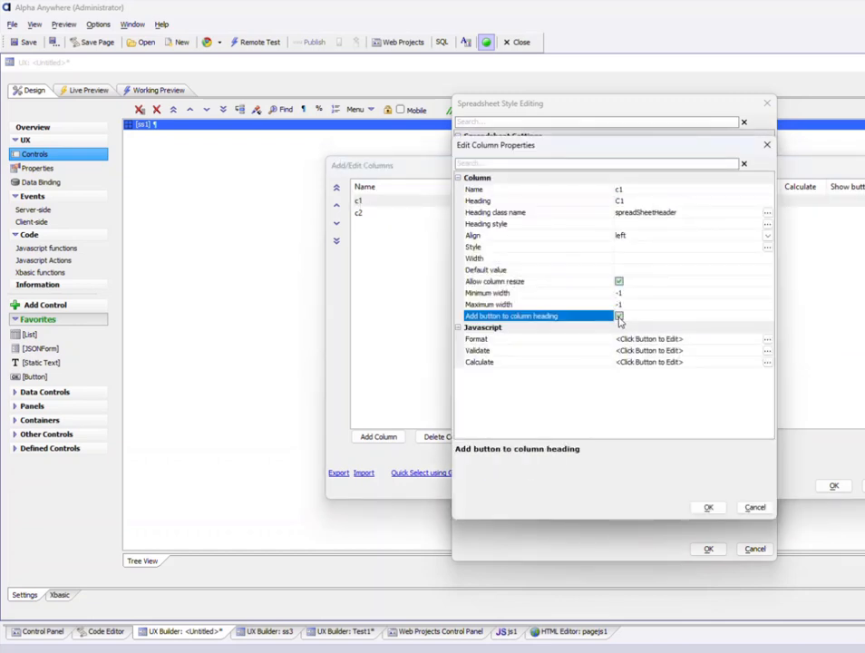
click(709, 508)
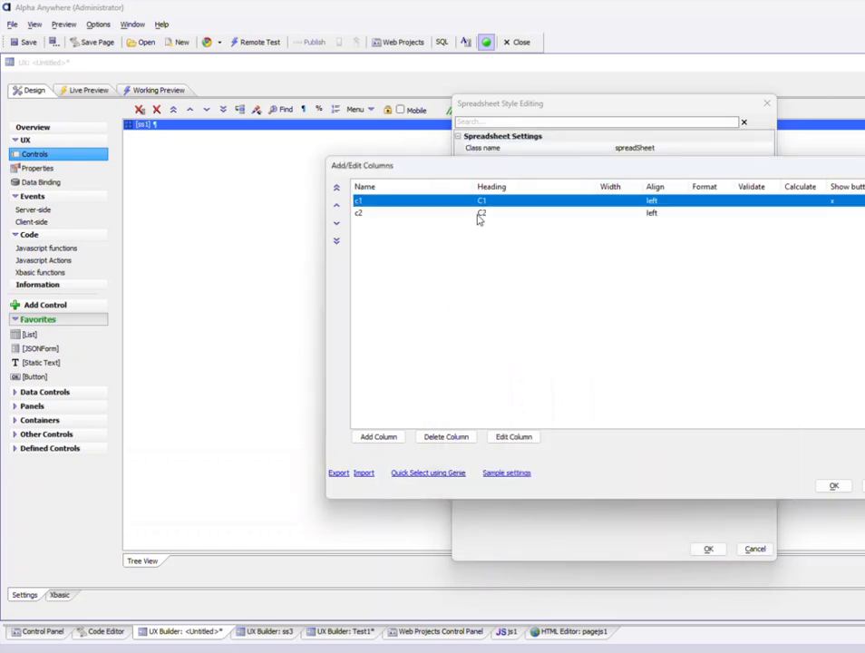
Enable Add button to column heading in the properties of column c2 and accept the column definitions
click(479, 215)
double_click(480, 215)
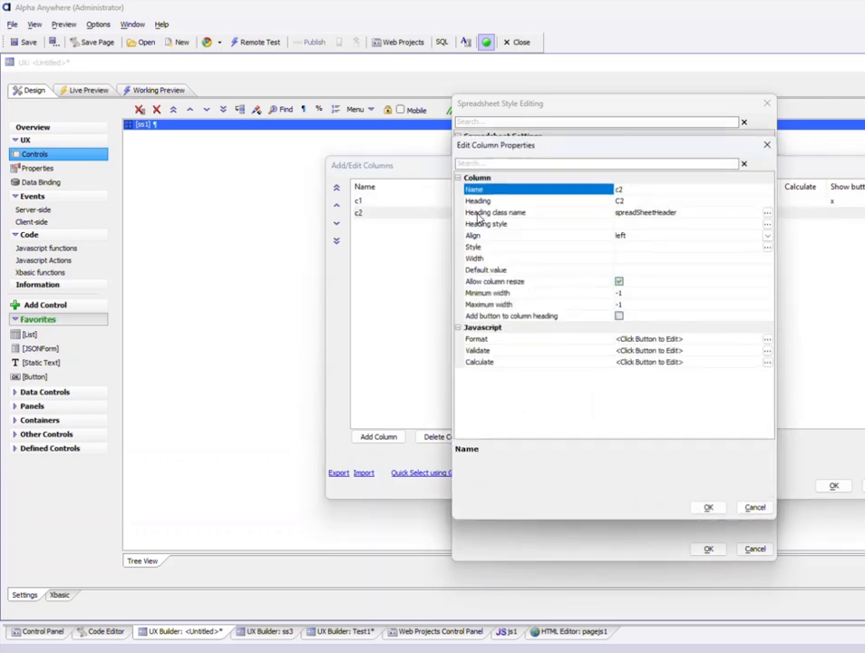
click(620, 317)
click(704, 508)
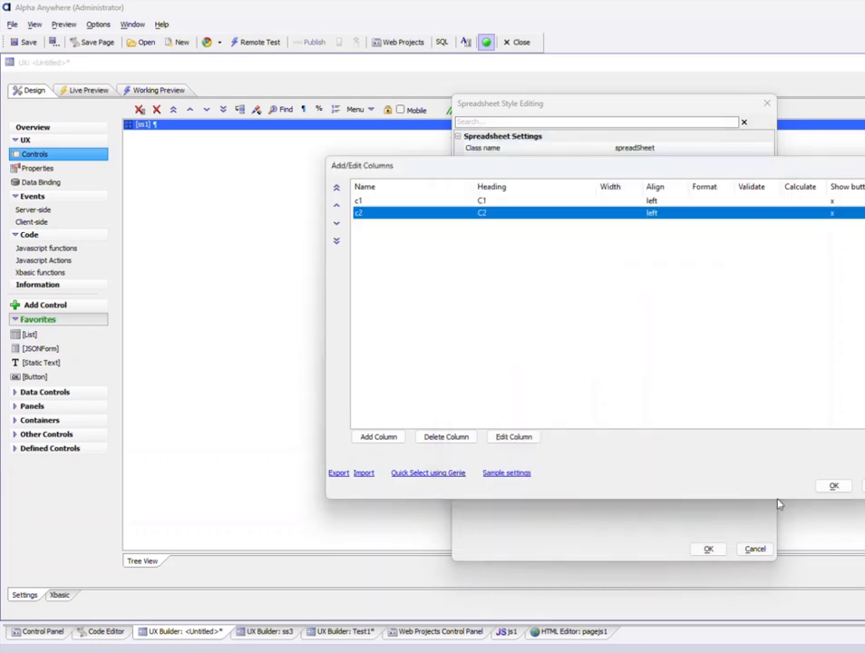
click(824, 487)
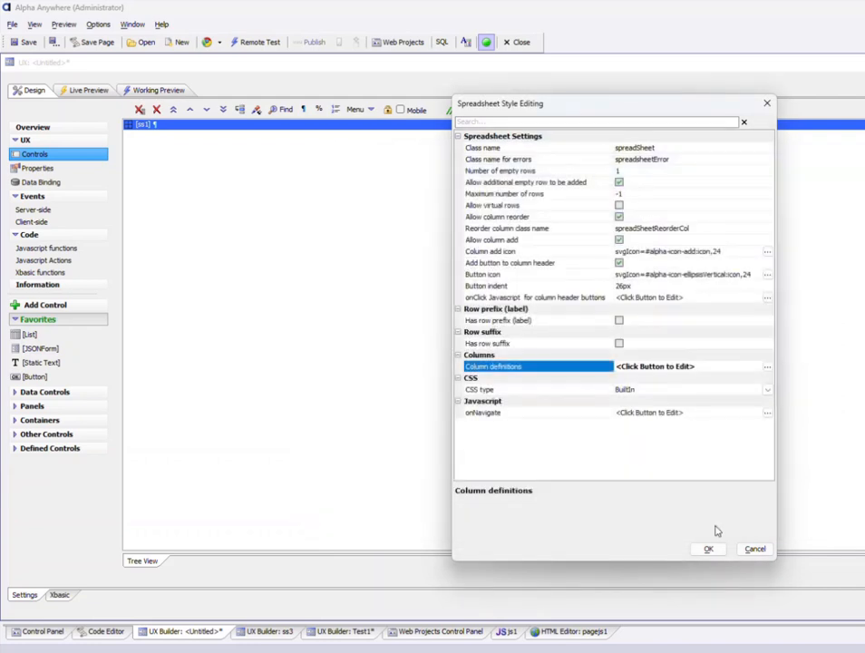
Copy the Example 2 menu code from the comment into the onClick Javascript for column header buttons as active code and save the settings
click(554, 299)
double_click(554, 299)
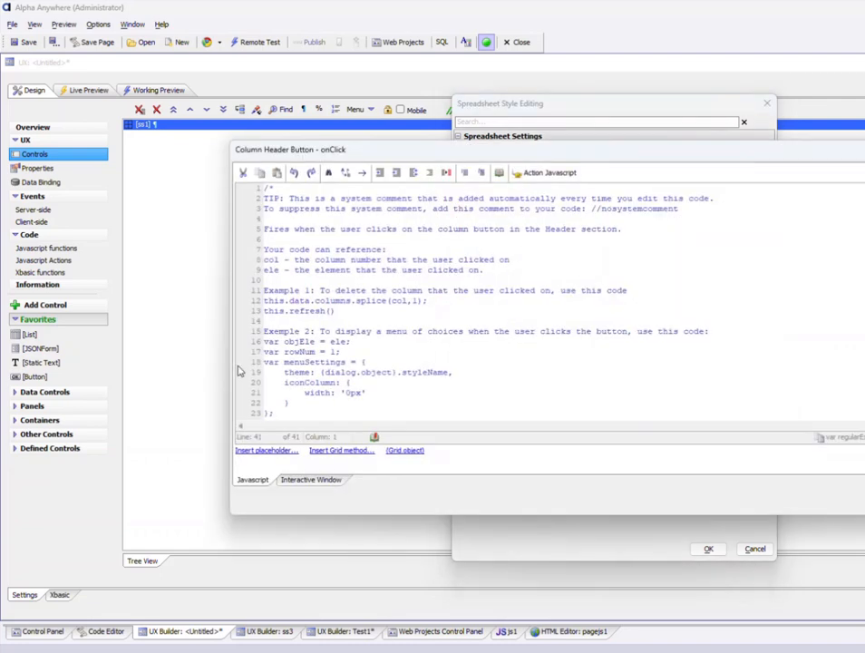
scroll(266, 304, down, 2)
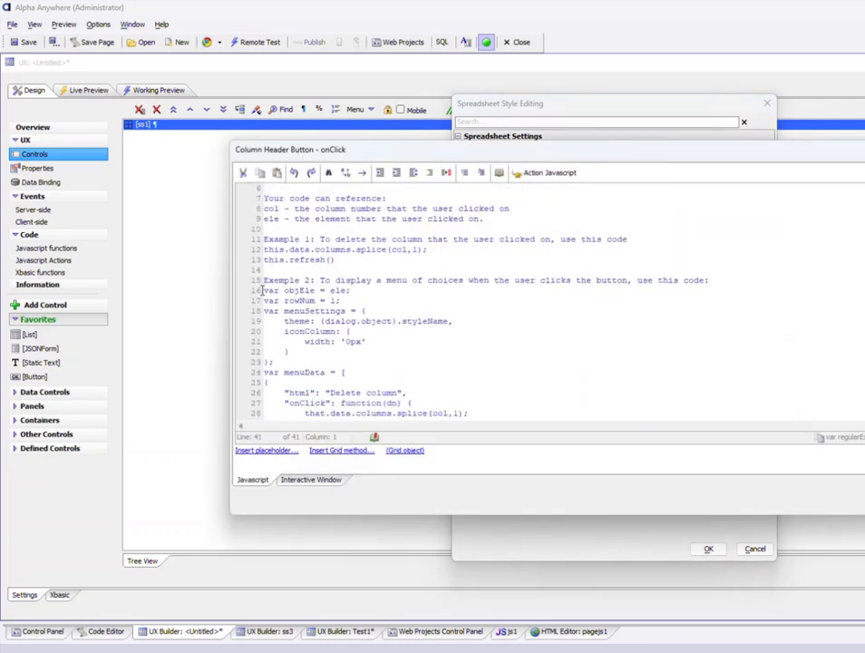
drag(263, 290, 532, 370)
right_click(529, 367)
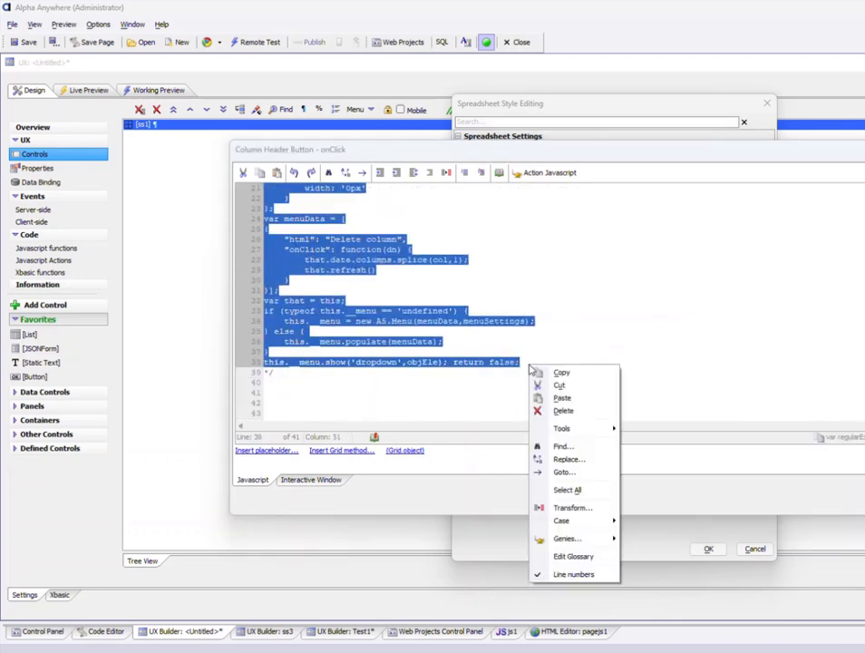
click(525, 373)
click(303, 370)
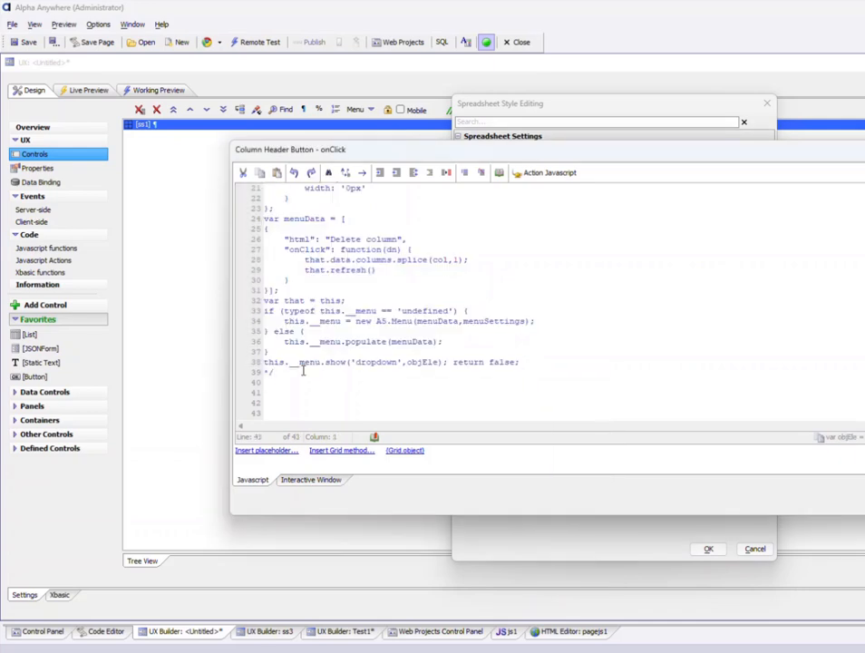
key(ctrl+v)
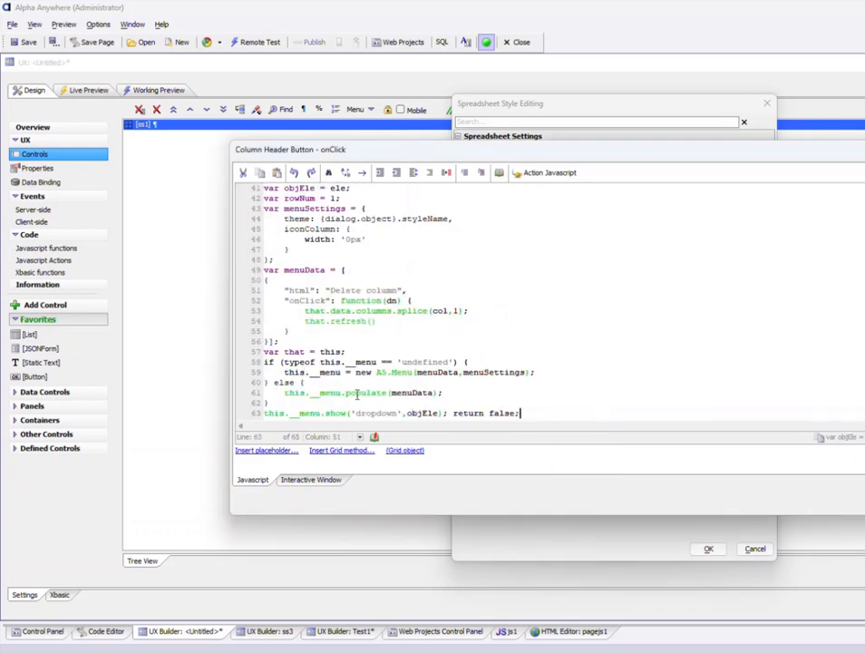
click(864, 502)
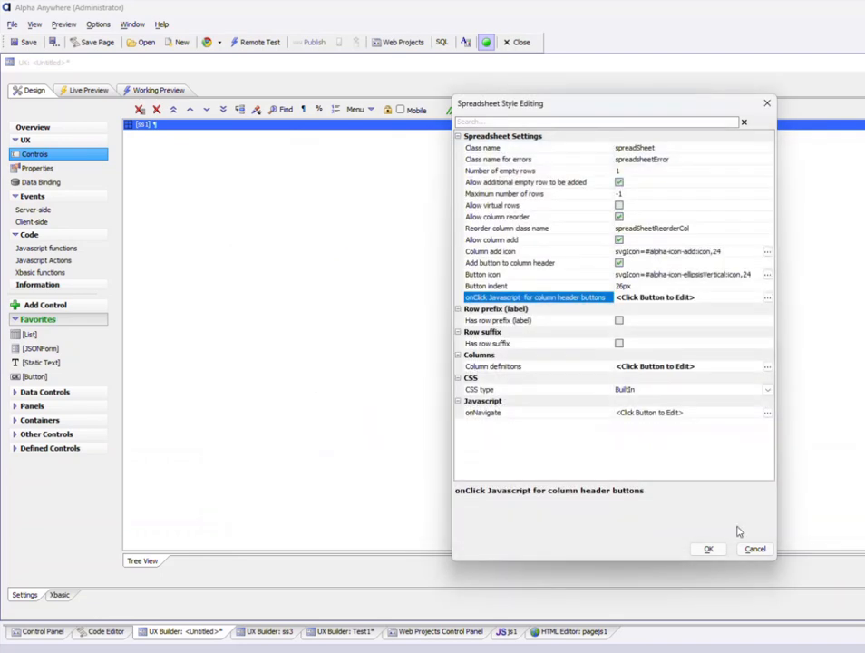
click(708, 548)
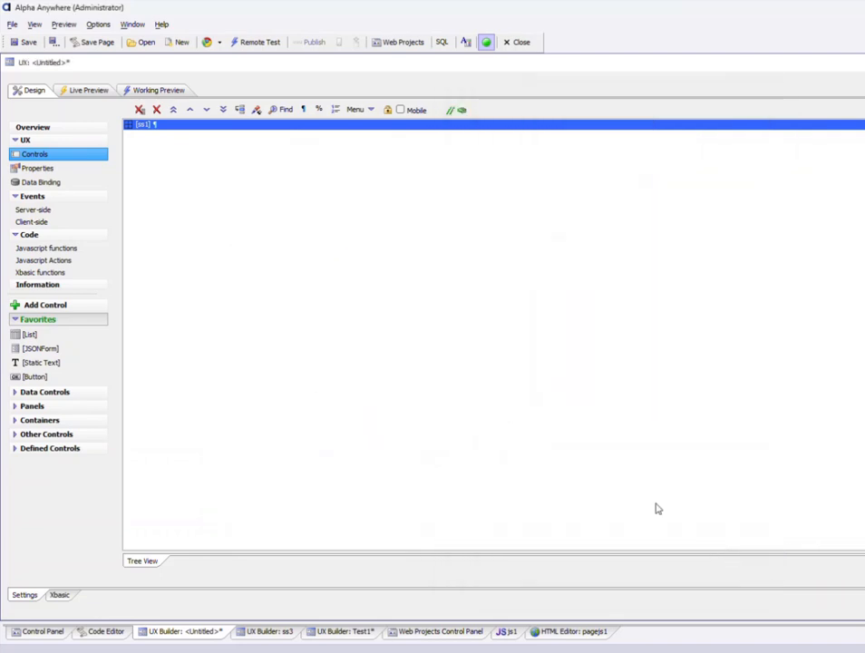
Run the working preview and use the header button menus to delete column C1 and a newly added column, New Column
click(145, 91)
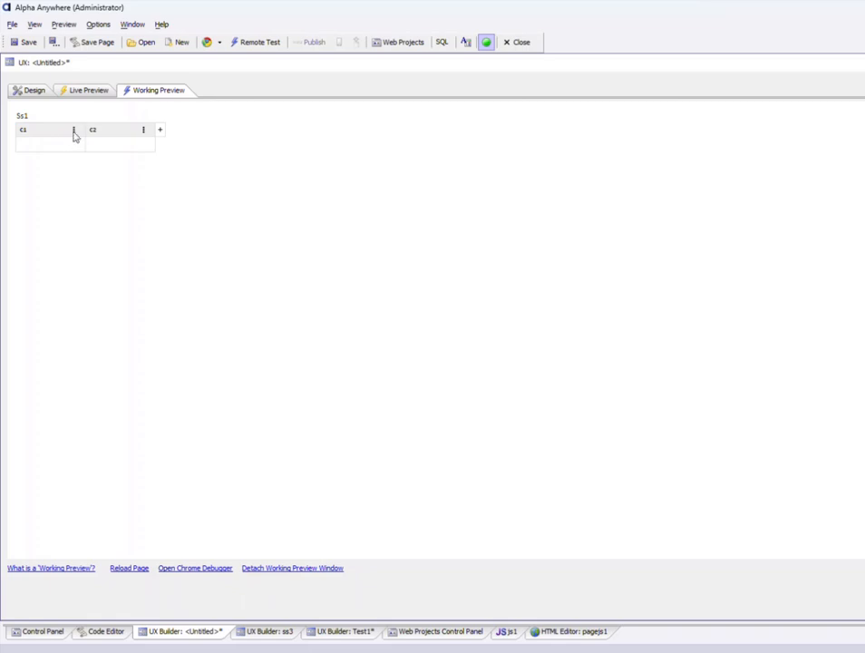
click(74, 131)
click(90, 145)
click(91, 132)
click(647, 363)
click(144, 132)
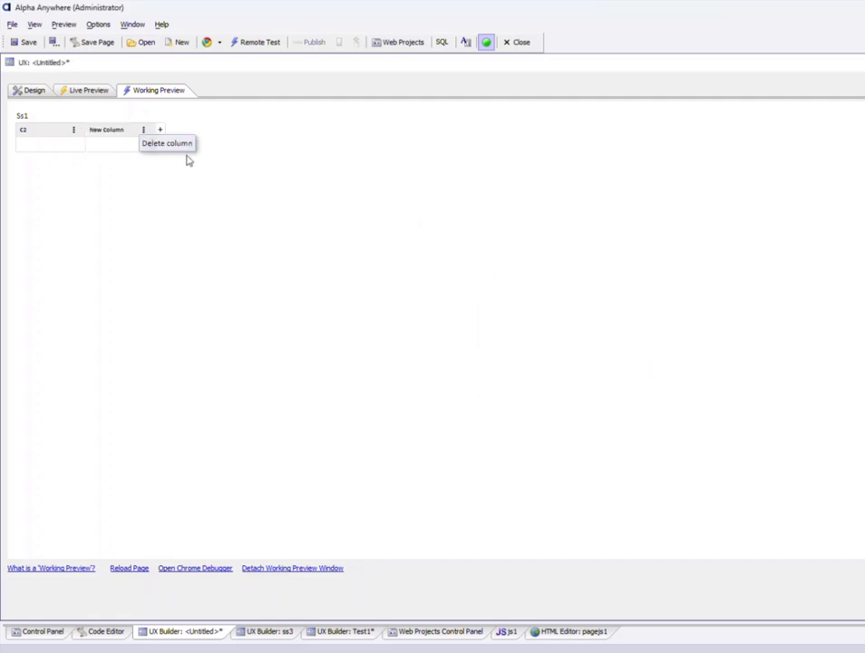
click(165, 147)
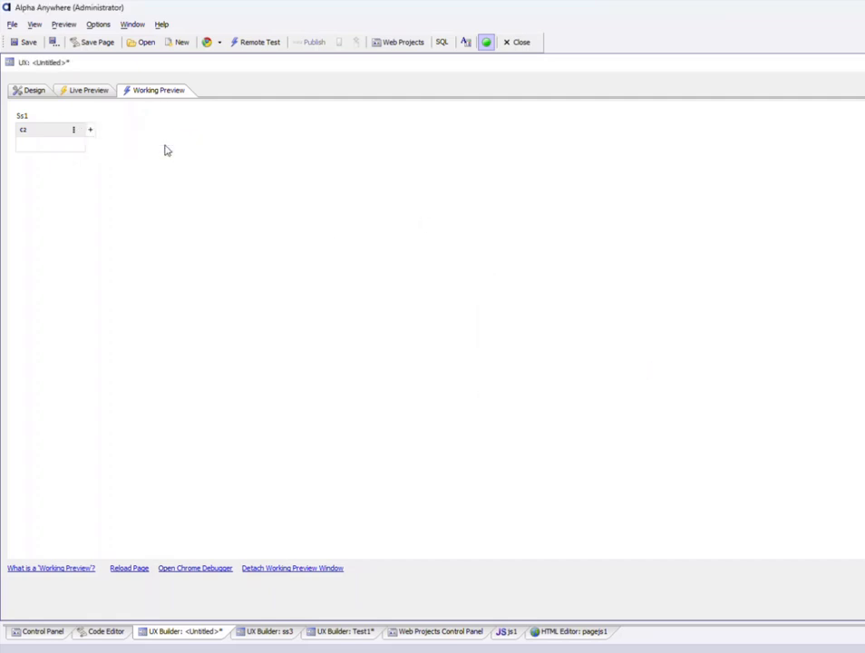
Return to the design and enable Allow virtual rows in the ss1 spreadsheet settings
click(32, 90)
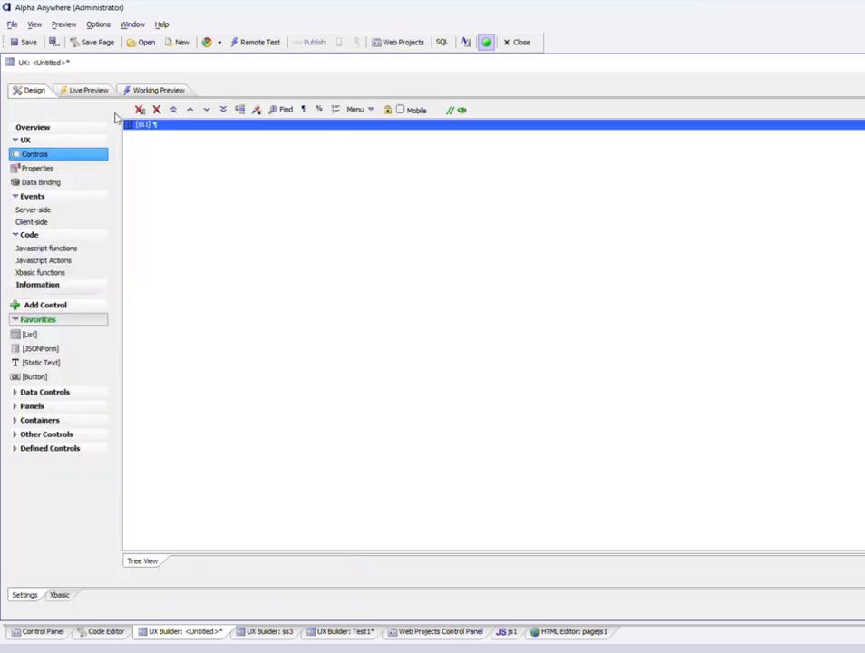
double_click(141, 127)
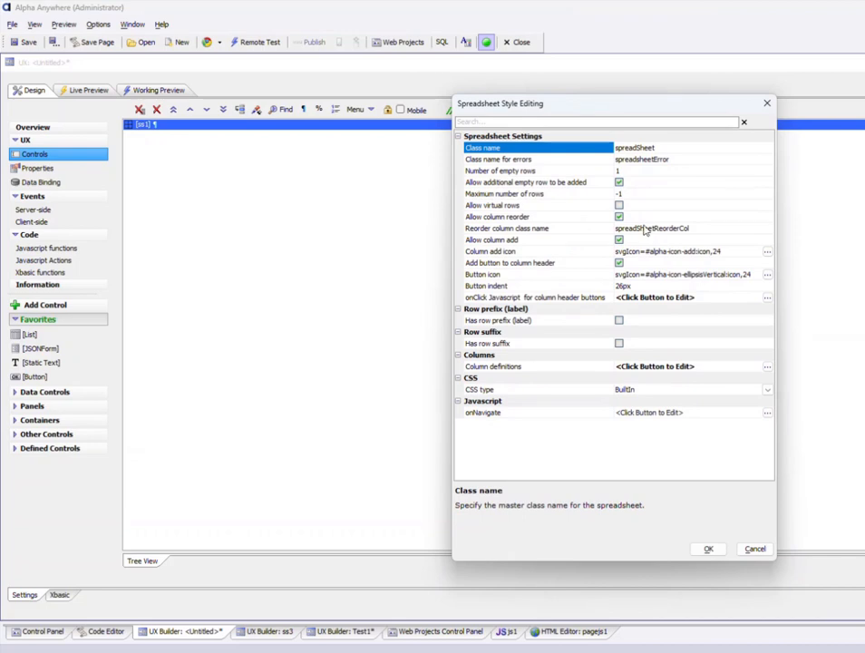
click(620, 206)
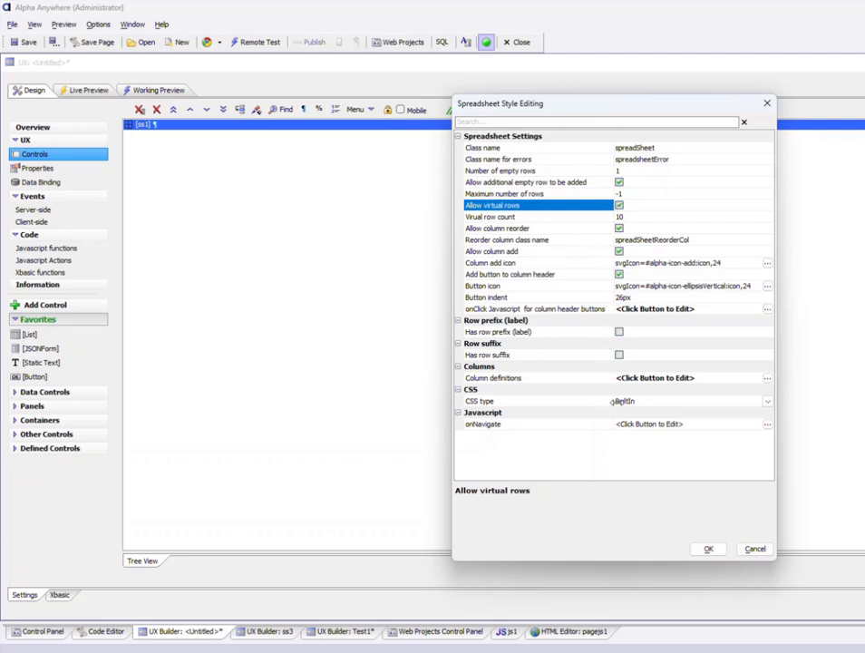
click(708, 549)
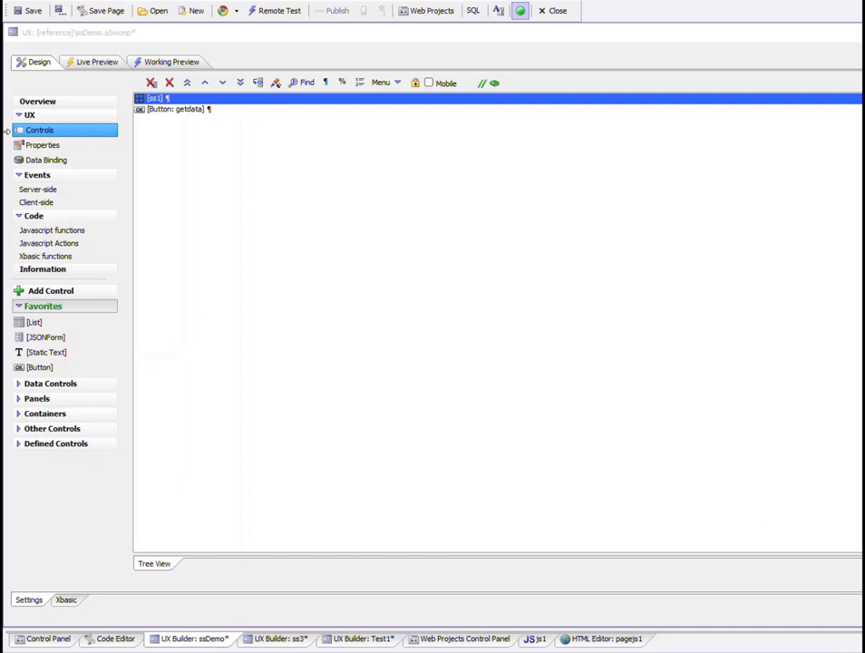
Check the virtual row settings of ss1 in ssDemo, and test scrolling through data loaded with getdata in the working preview
double_click(138, 99)
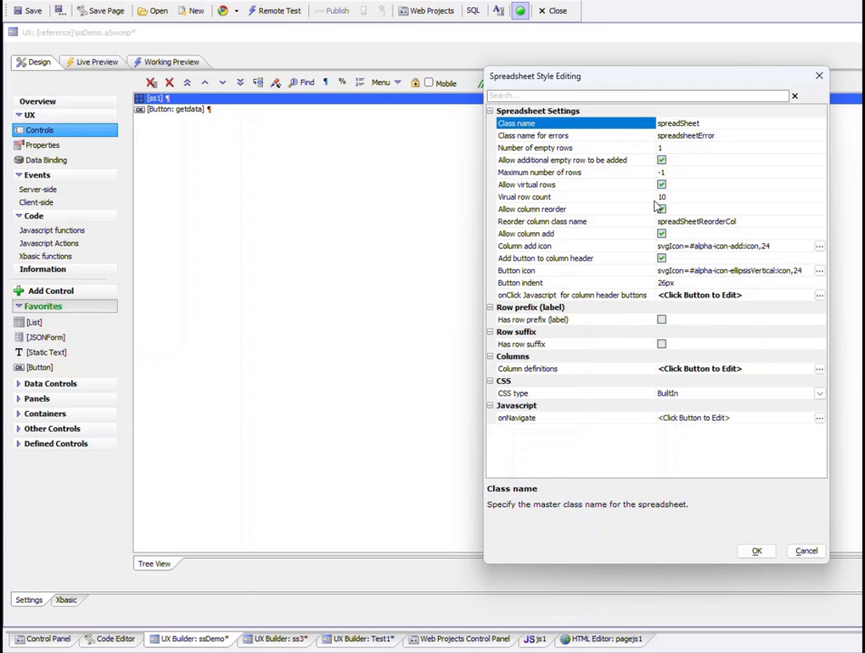
click(755, 551)
click(166, 65)
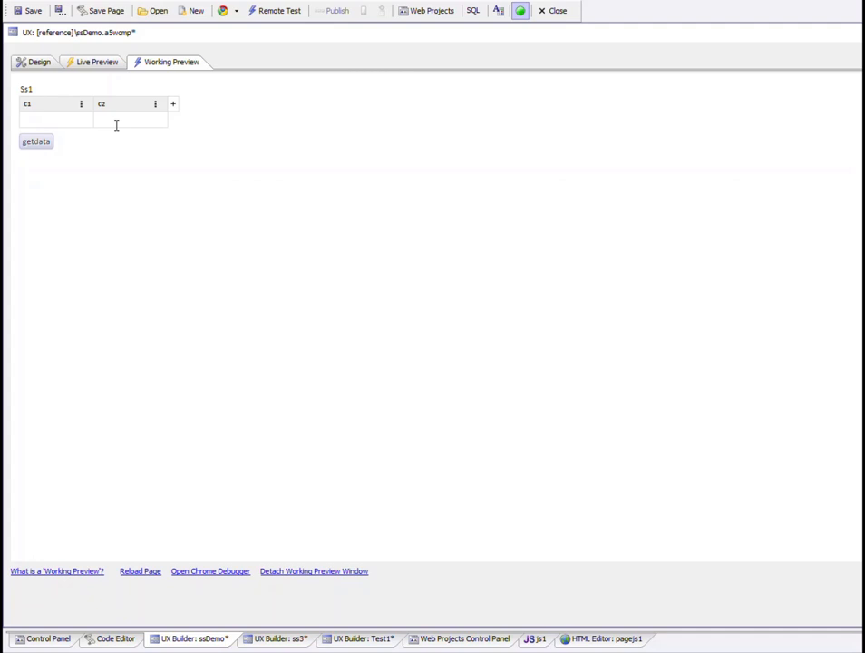
click(34, 147)
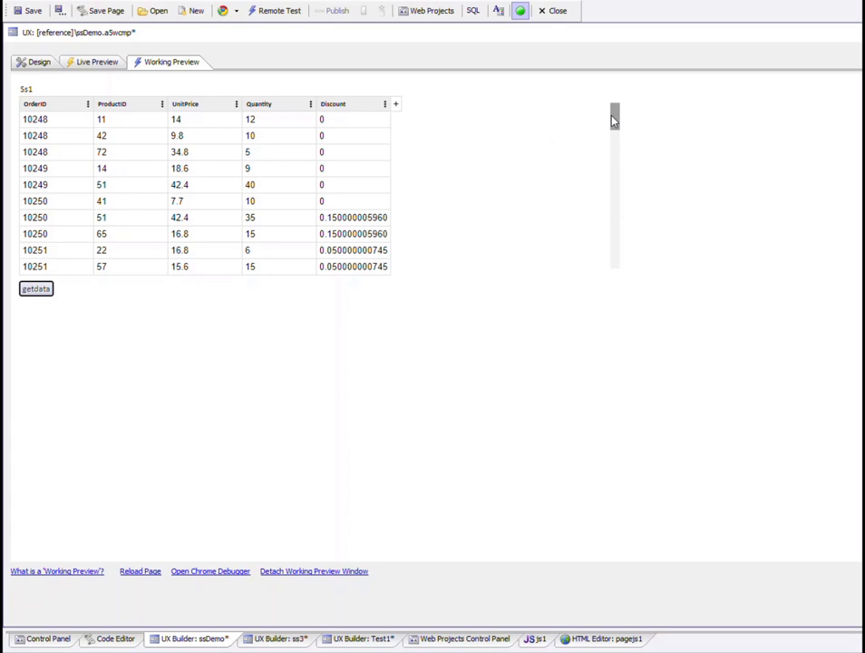
mouse_move(614, 119)
mouse_down()
mouse_move(616, 248)
mouse_move(618, 115)
mouse_up()
Return to the design and examine the Ajax Callback action in the getdata button's click event
click(27, 61)
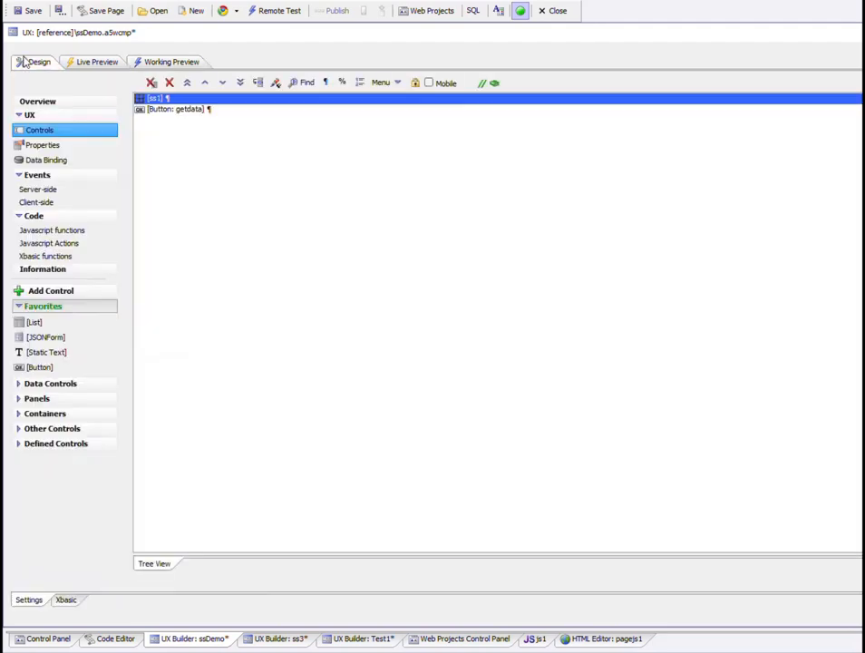
double_click(205, 109)
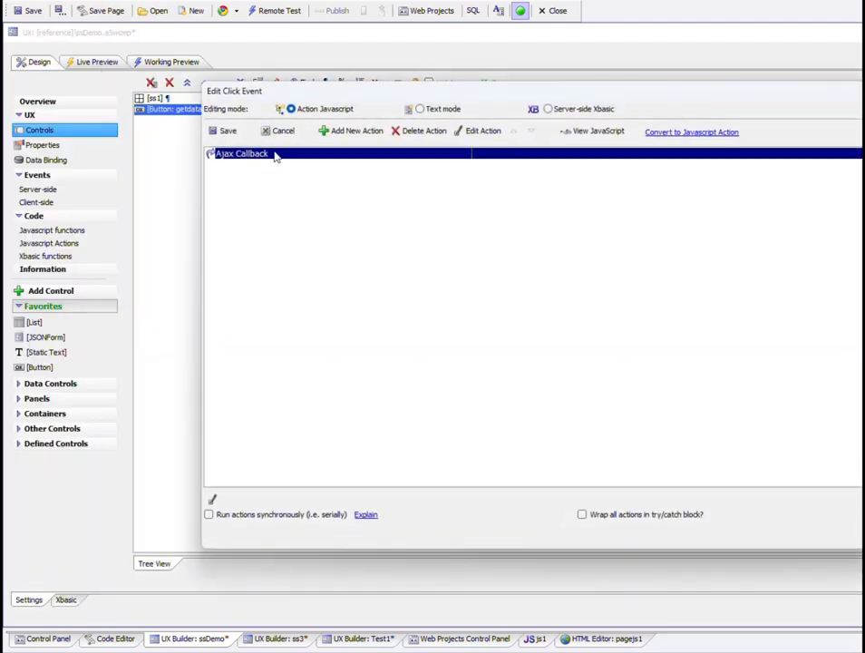
double_click(276, 156)
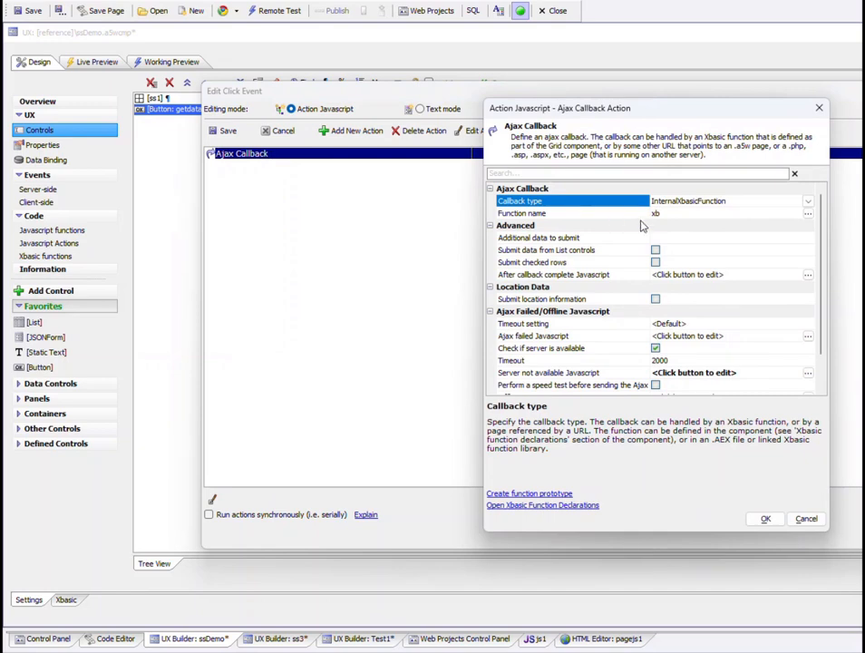
click(766, 518)
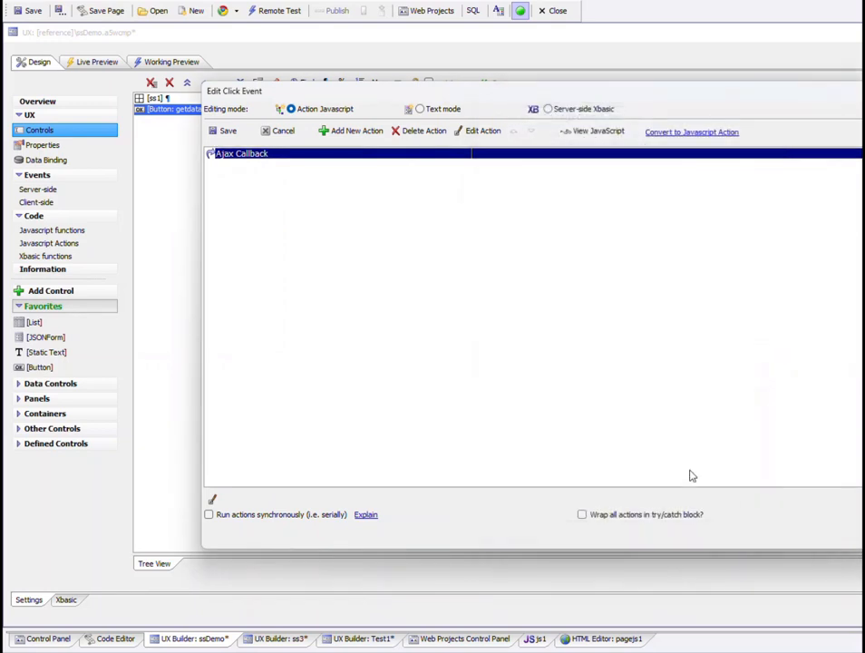
click(228, 132)
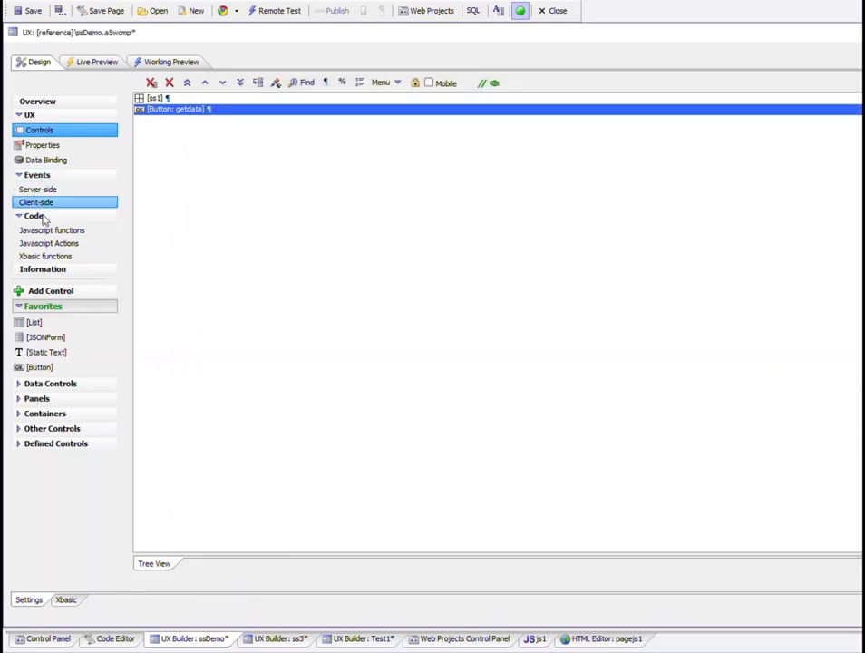
Examine the xb Xbasic function, including its query execution, JSON conversion and setSpreadSheetLayoutAndPopulate call
click(51, 258)
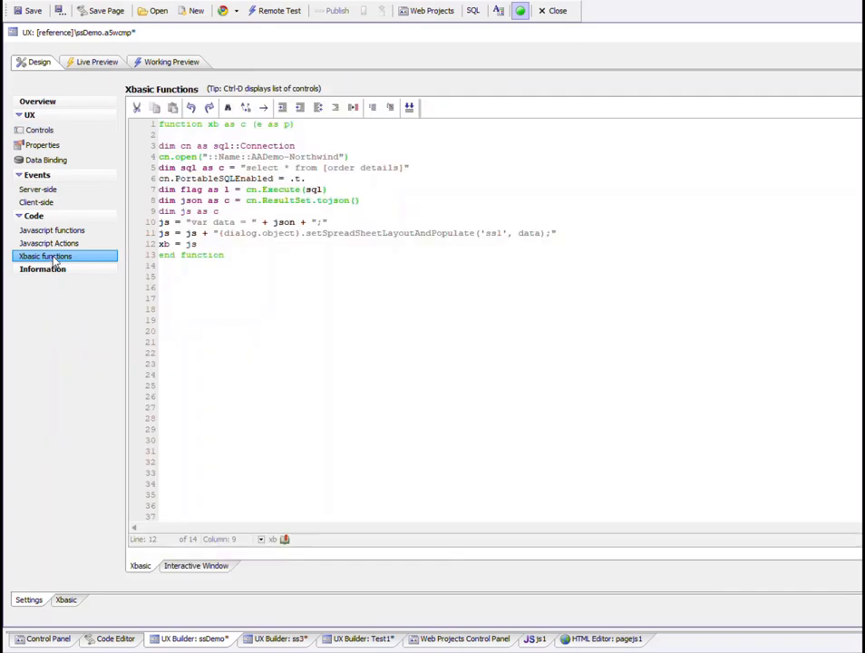
click(189, 137)
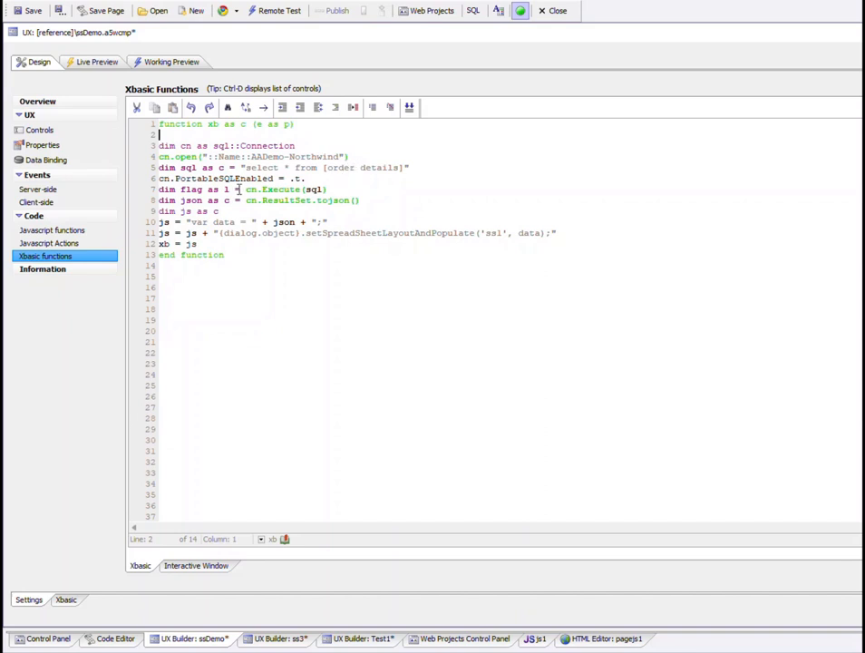
drag(246, 189, 312, 190)
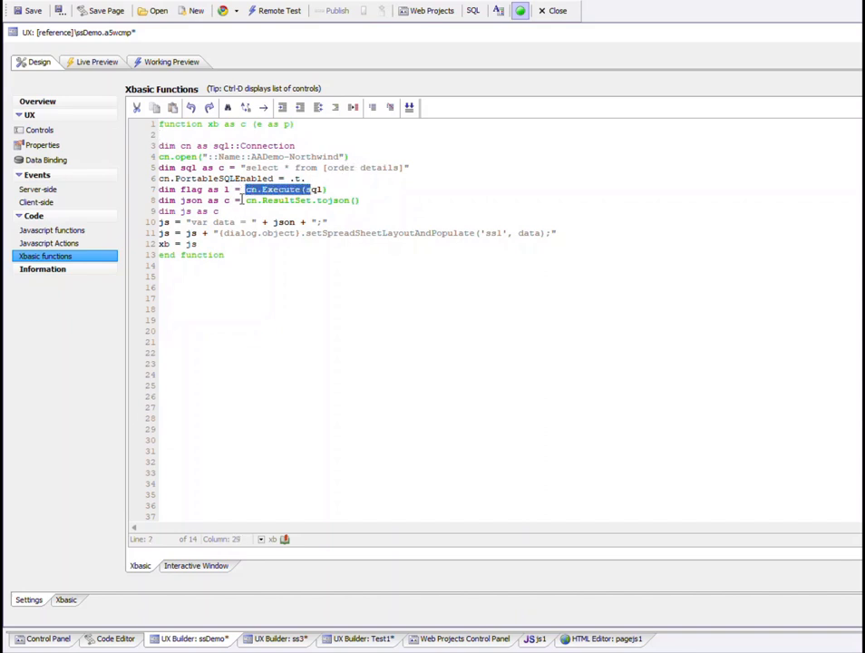
drag(245, 201, 356, 200)
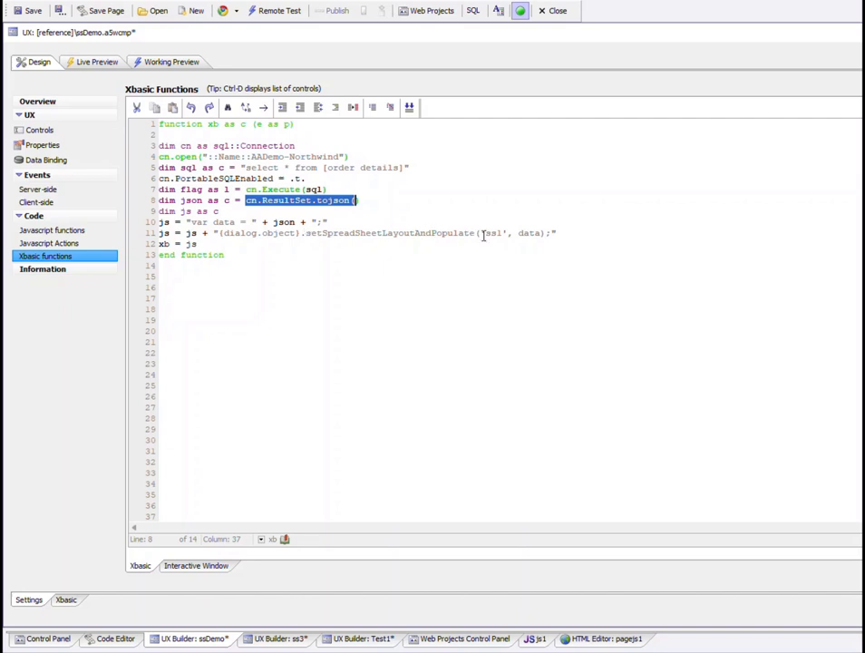
drag(479, 233, 547, 234)
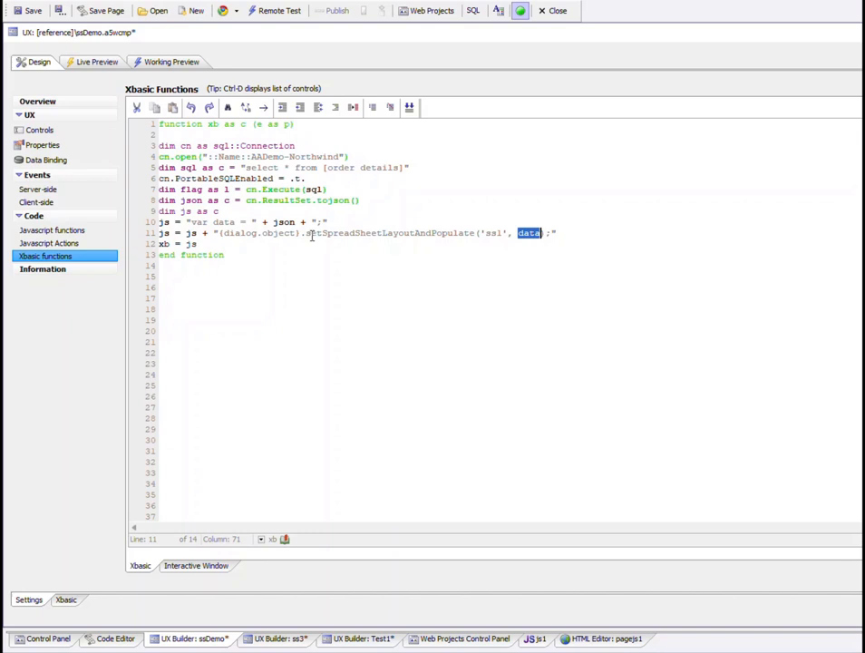
Load the data with getdata in the working preview, scroll through the virtual rows and return to the design
click(168, 62)
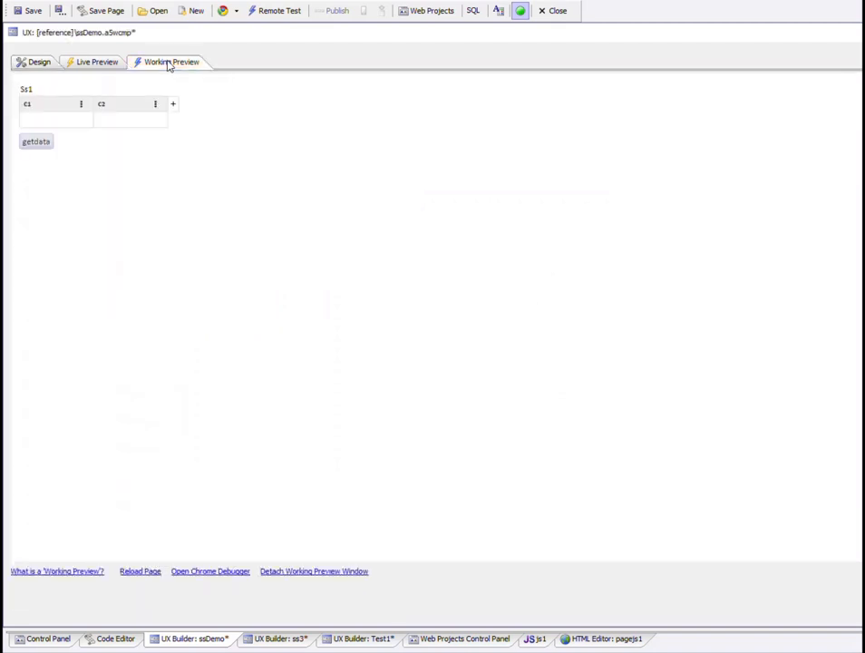
click(29, 145)
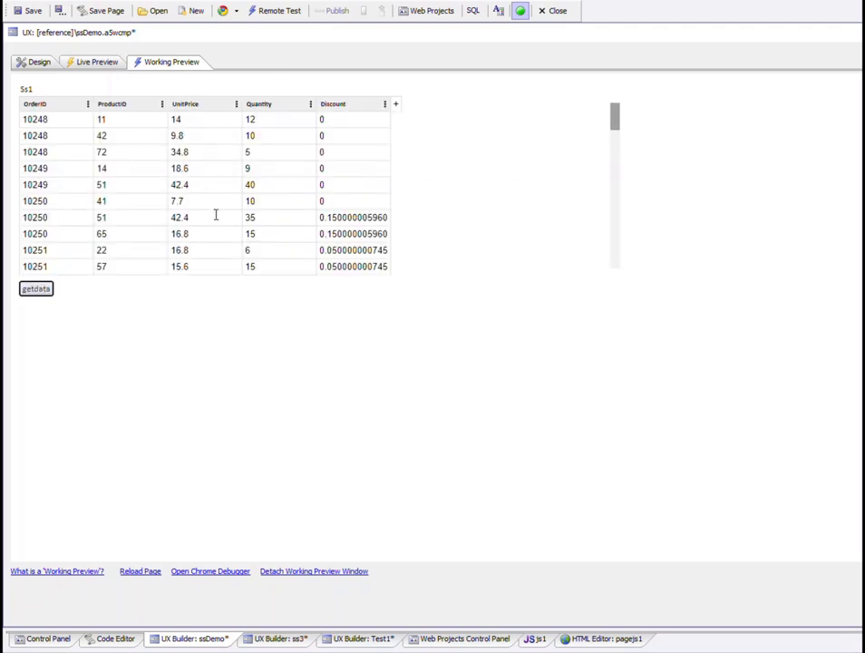
mouse_move(616, 127)
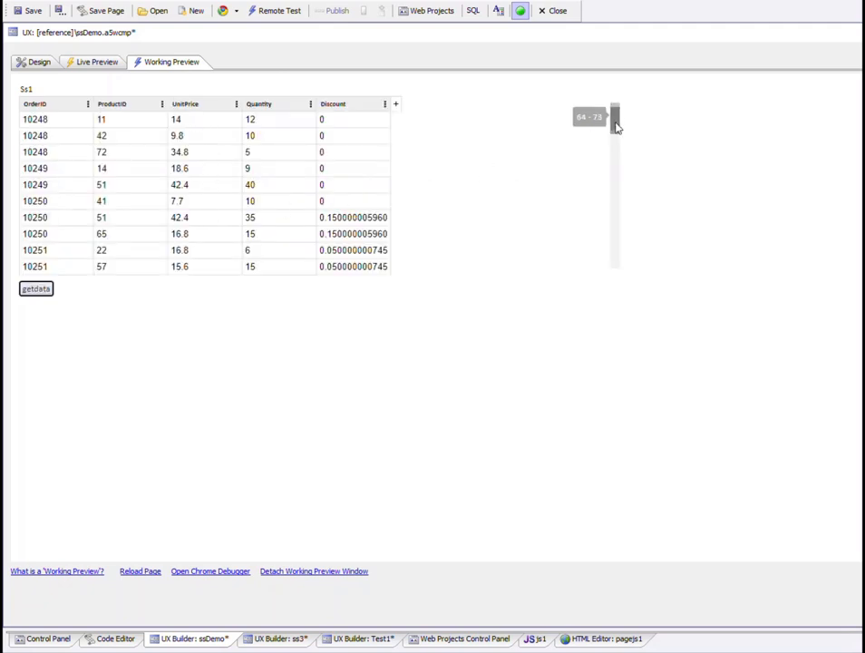
mouse_move(616, 127)
mouse_down()
mouse_move(614, 251)
mouse_move(611, 135)
mouse_up()
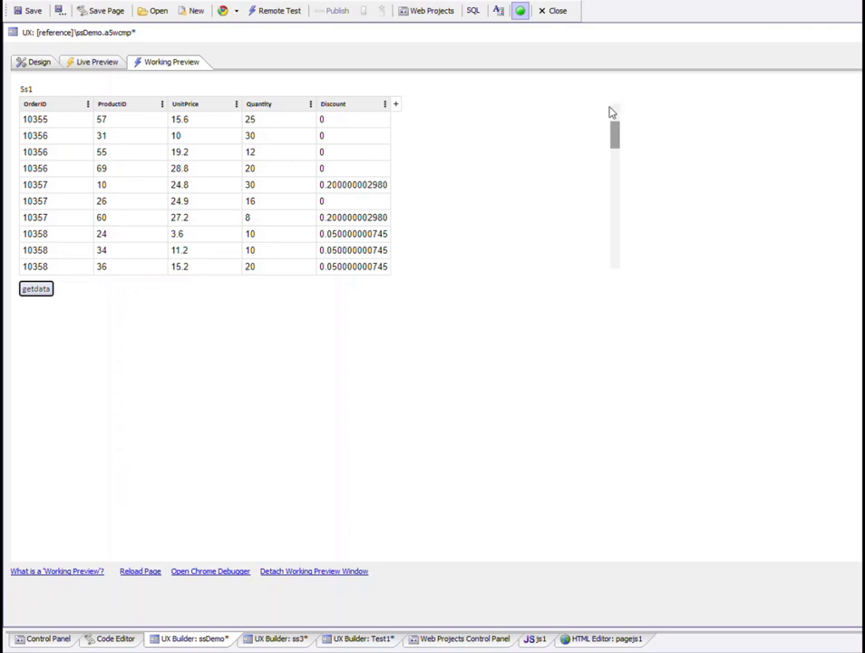
click(37, 63)
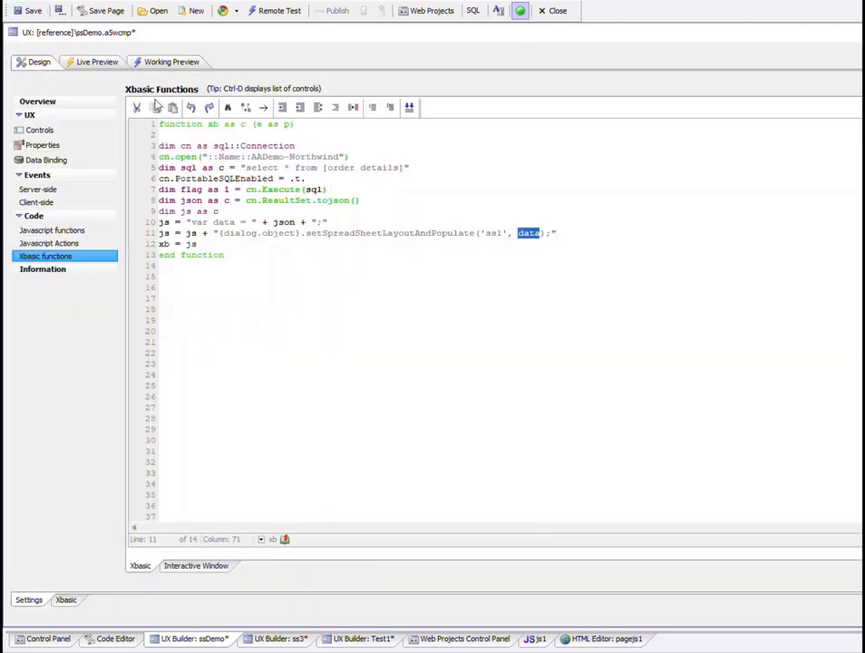
Turn off Allow virtual rows in the spreadsheet style settings of the ss1 control
click(110, 134)
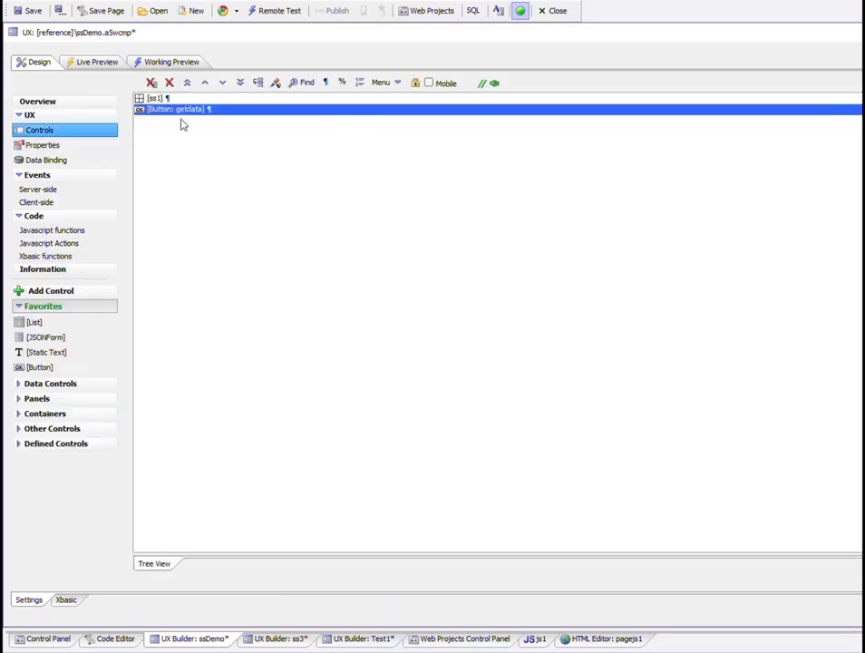
click(149, 99)
double_click(149, 99)
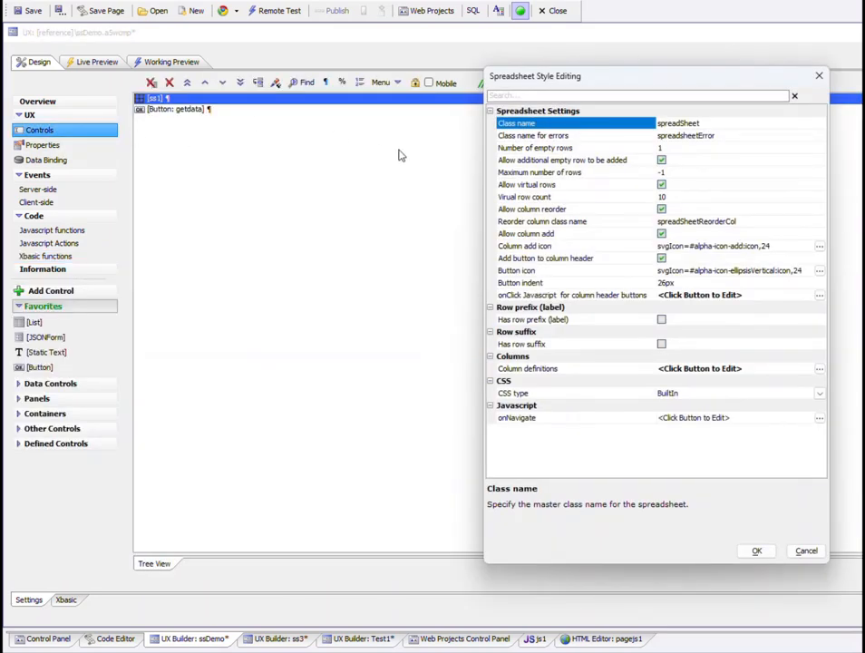
click(662, 185)
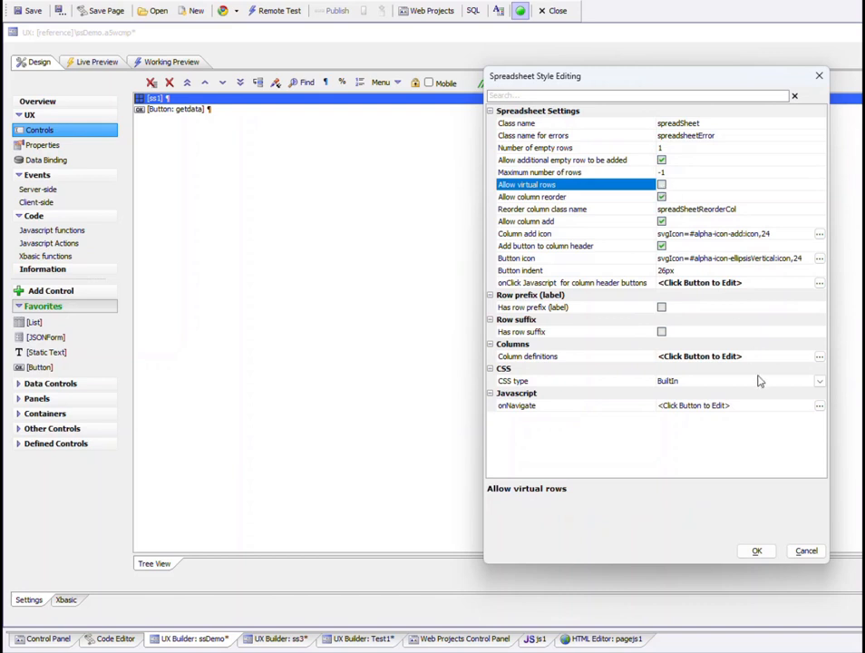
click(760, 553)
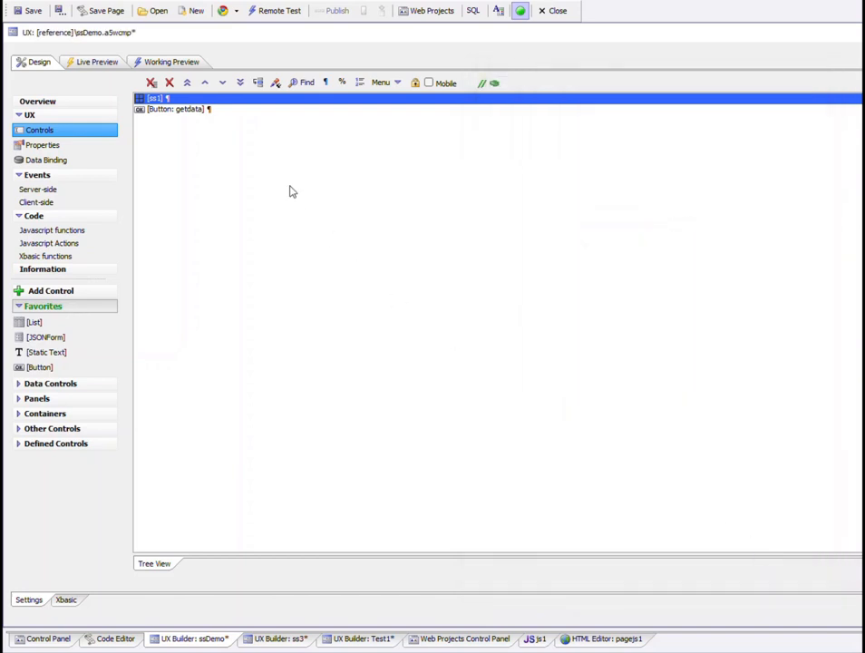
Load the order details with getdata in the working preview and examine scrolling through the rows without virtual rows
click(159, 64)
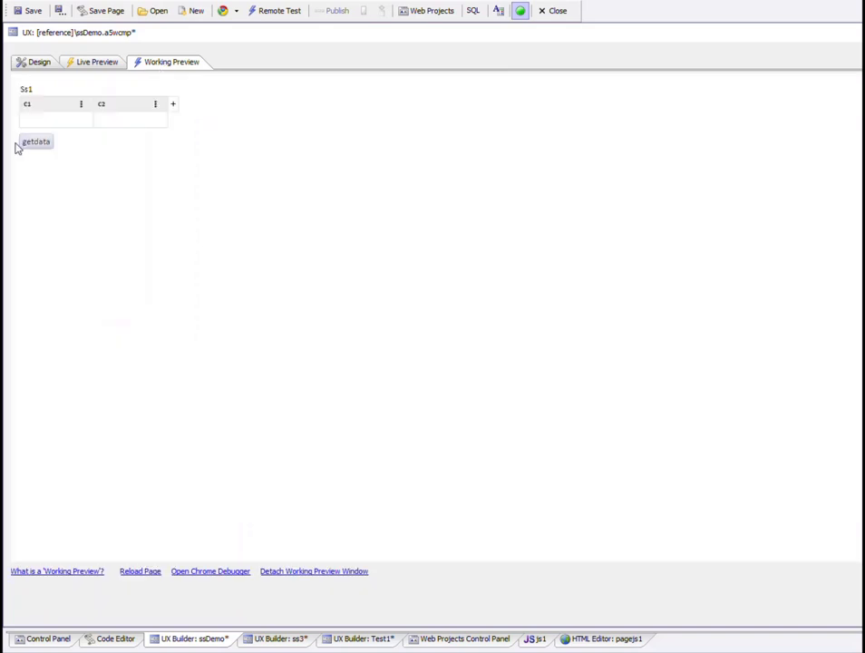
click(29, 147)
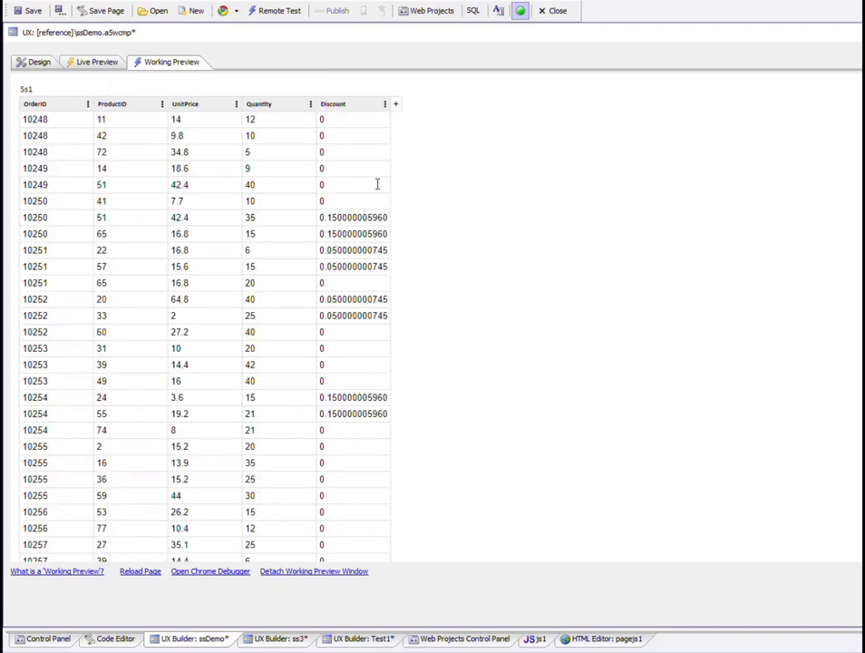
scroll(487, 201, down, 6)
scroll(484, 200, down, 15)
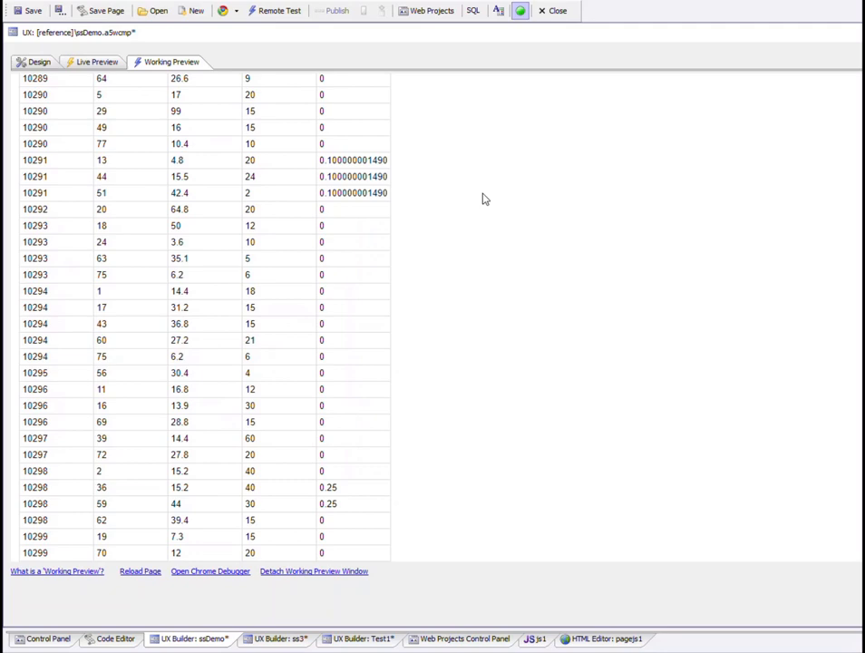
scroll(419, 149, up, 10)
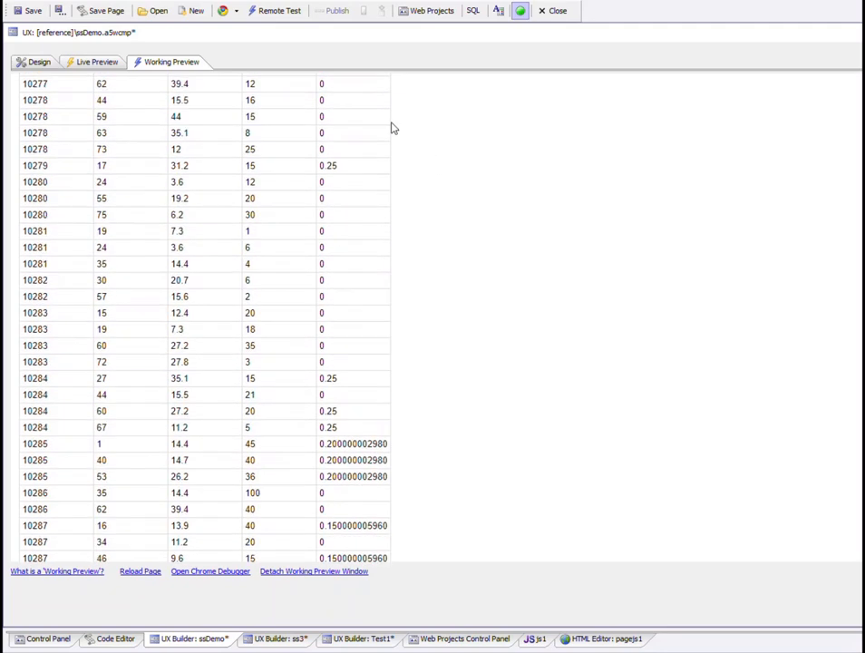
scroll(391, 121, up, 5)
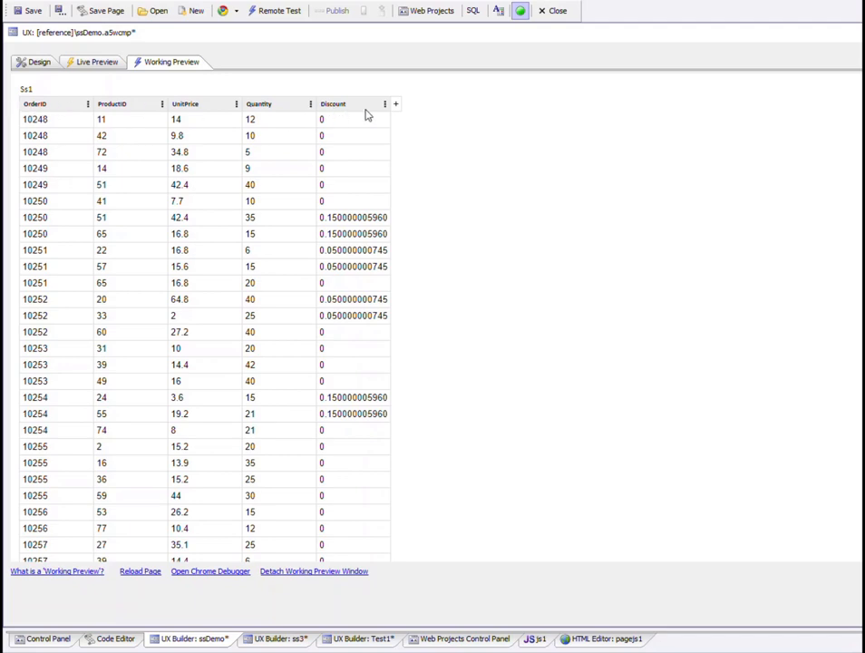
scroll(432, 174, down, 15)
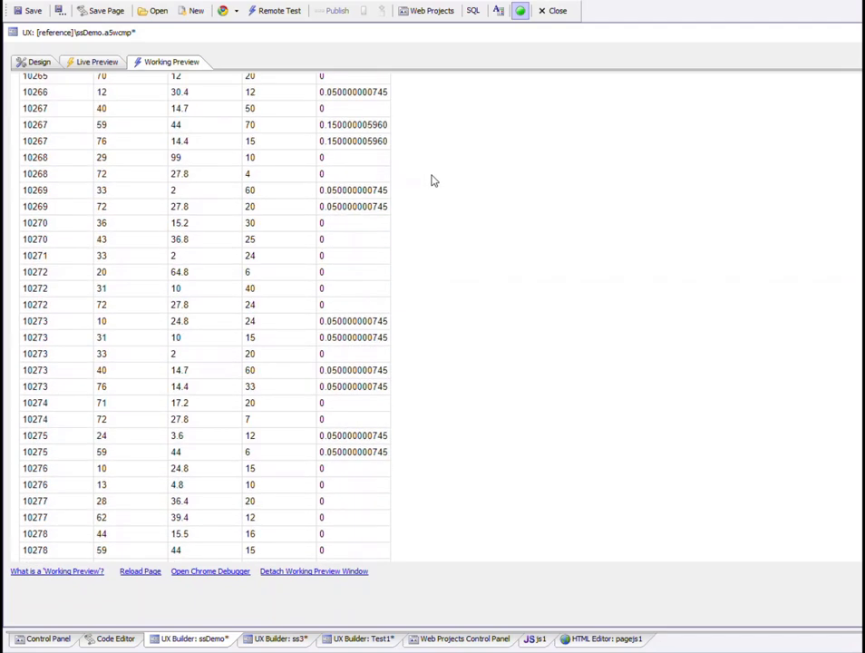
scroll(427, 234, down, 15)
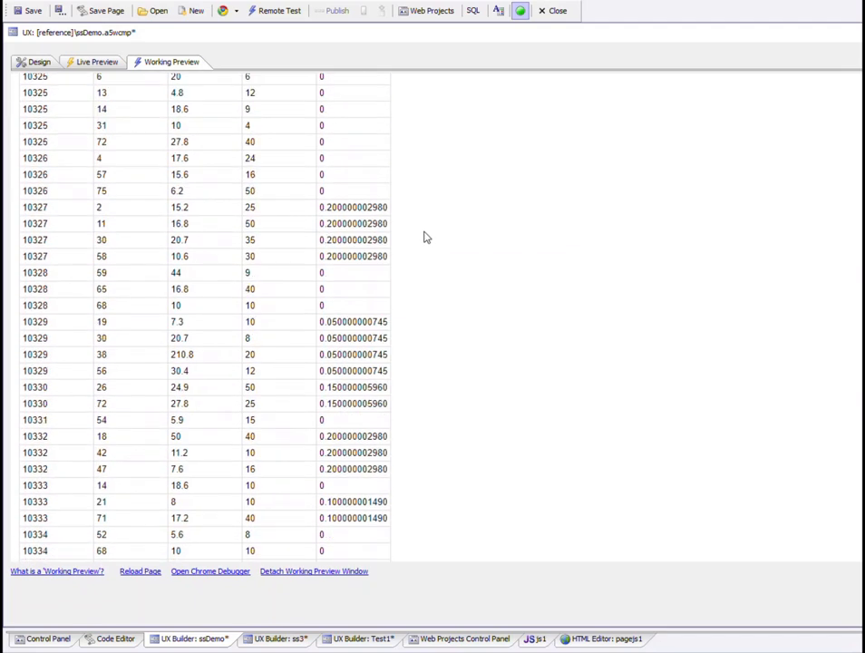
scroll(364, 263, down, 10)
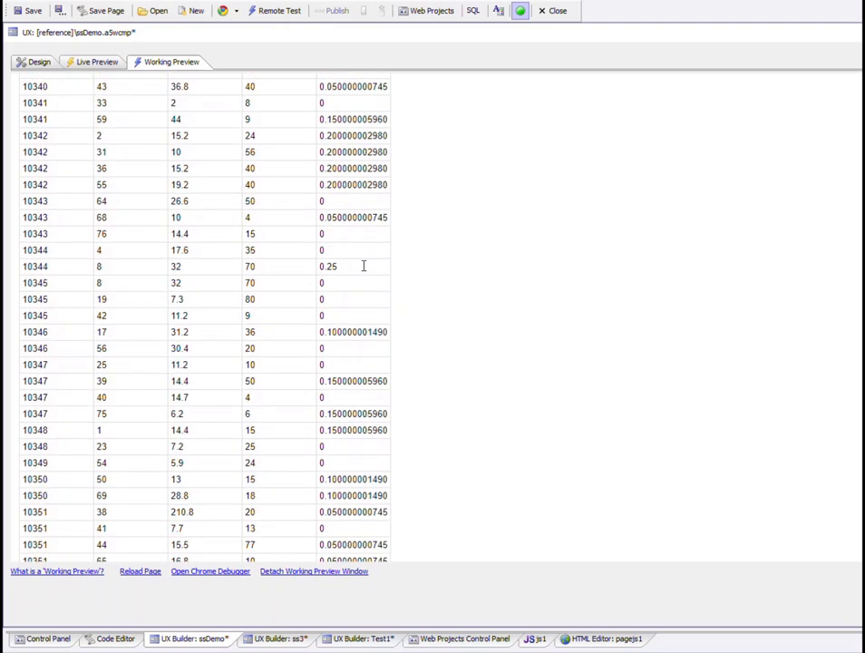
scroll(364, 273, down, 10)
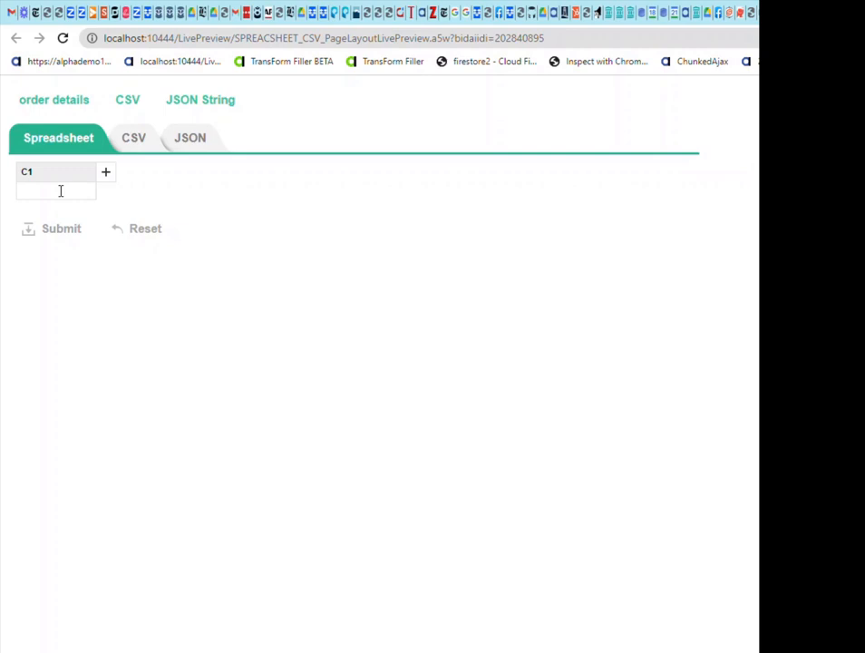
In the browser preview of the spreadsheet CSV component, populate the spreadsheet with the sample CSV data and submit it
click(127, 109)
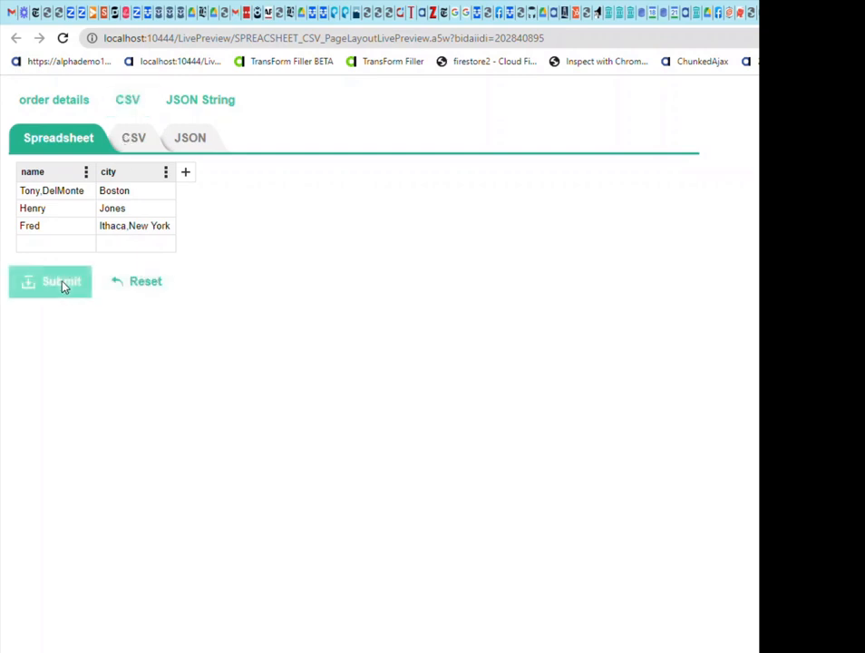
click(63, 285)
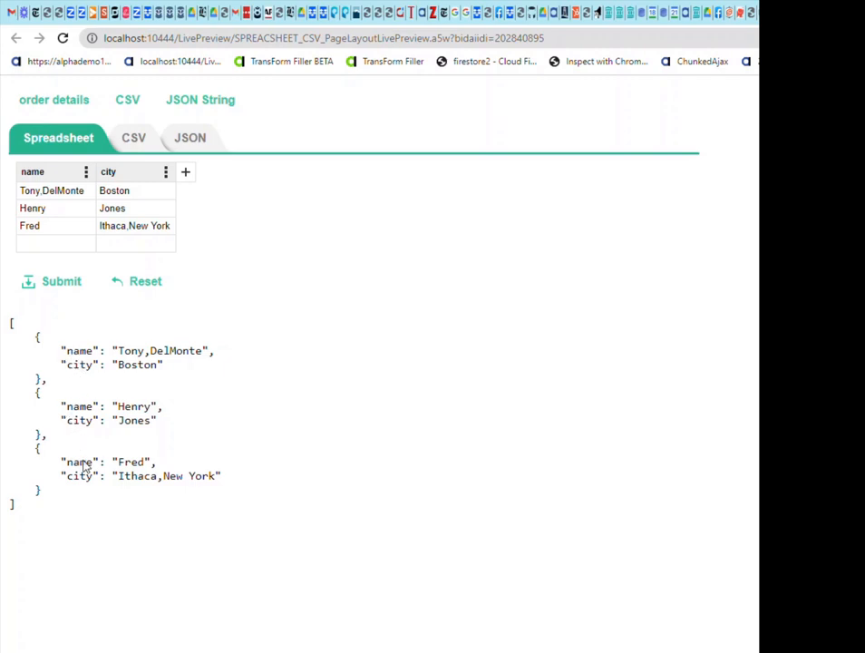
Change the city in the first spreadsheet row to NY and submit the data again
click(140, 191)
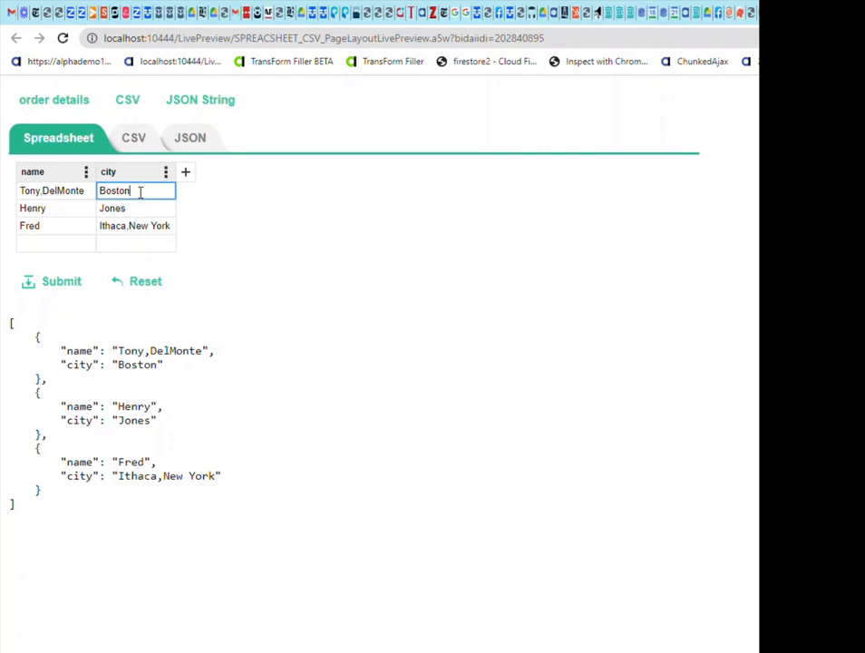
key(BackSpace)
key(BackSpace)
key(BackSpace)
key(BackSpace)
key(BackSpace)
key(BackSpace)
text(NY)
click(59, 286)
click(59, 287)
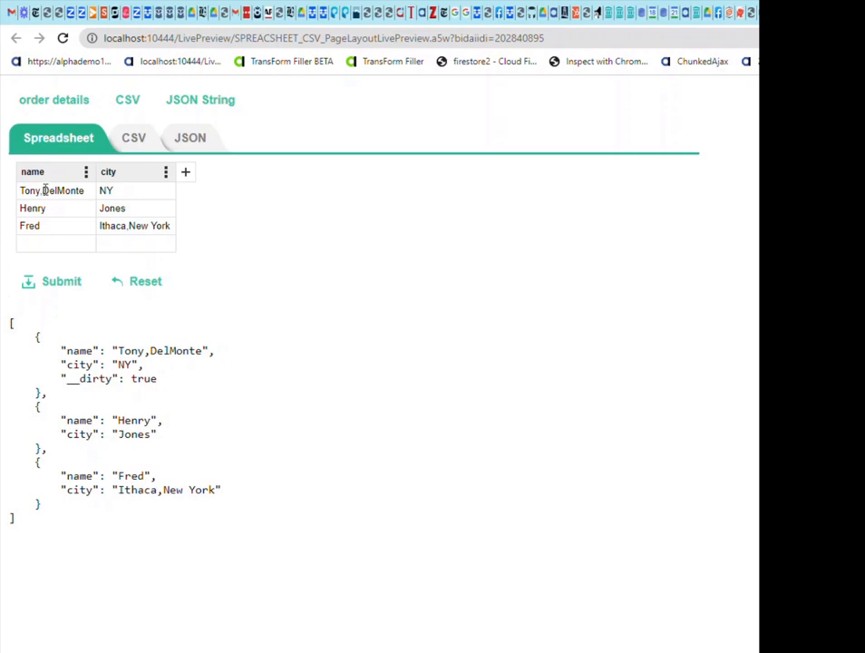
Examine the edited spreadsheet data in its JSON and CSV representations
click(132, 145)
click(184, 141)
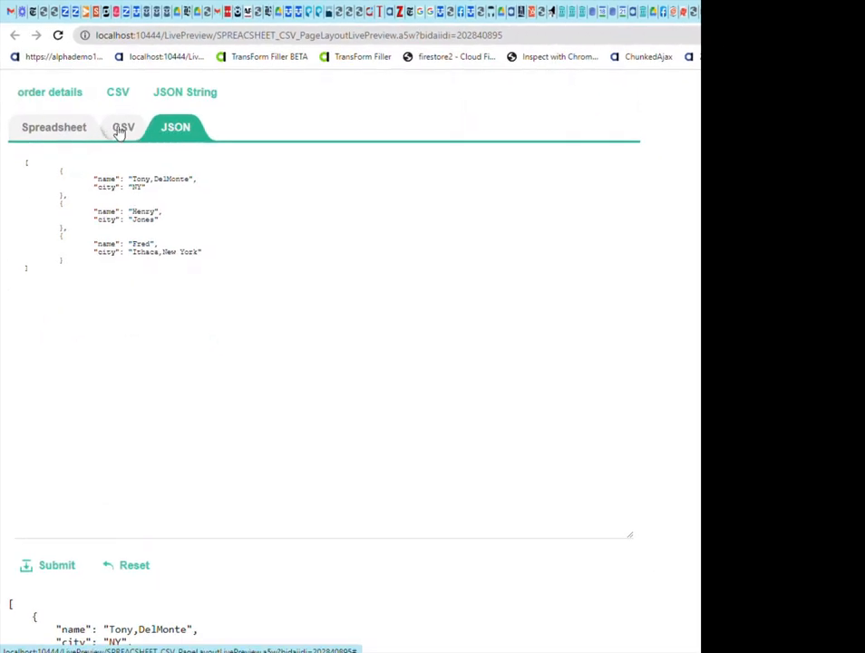
click(120, 130)
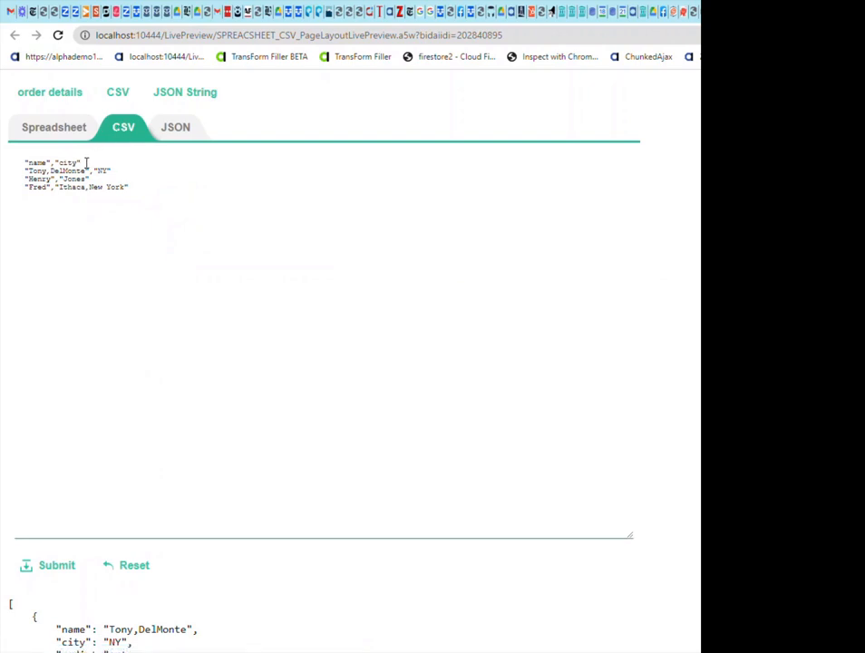
Add a fourth record with a sample name and city value to the CSV text, and check it in the spreadsheet
click(133, 184)
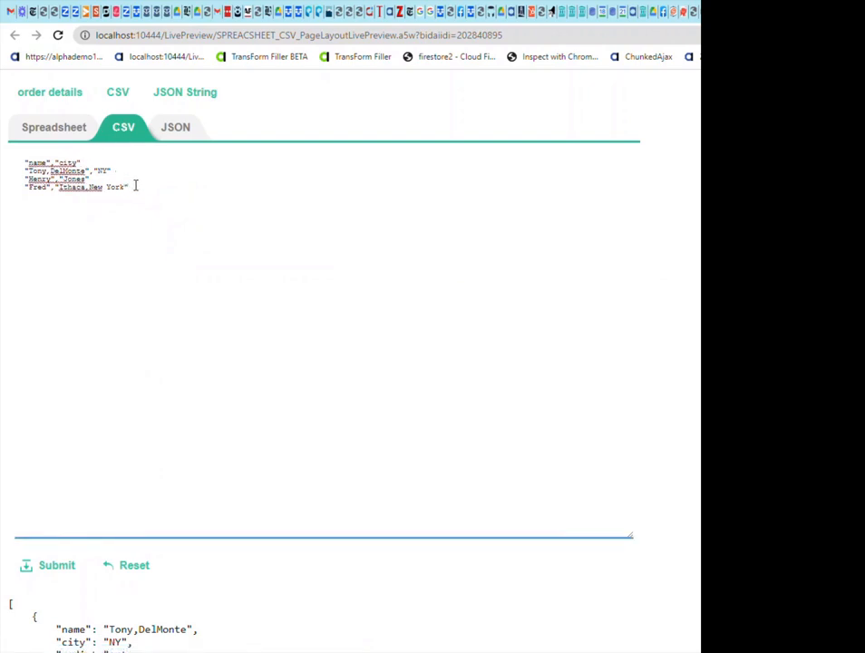
key(Return)
text(simon,)
key(BackSpace)
key(BackSpace)
key(BackSpace)
key(BackSpace)
key(BackSpace)
text(imon,"mith)
click(63, 129)
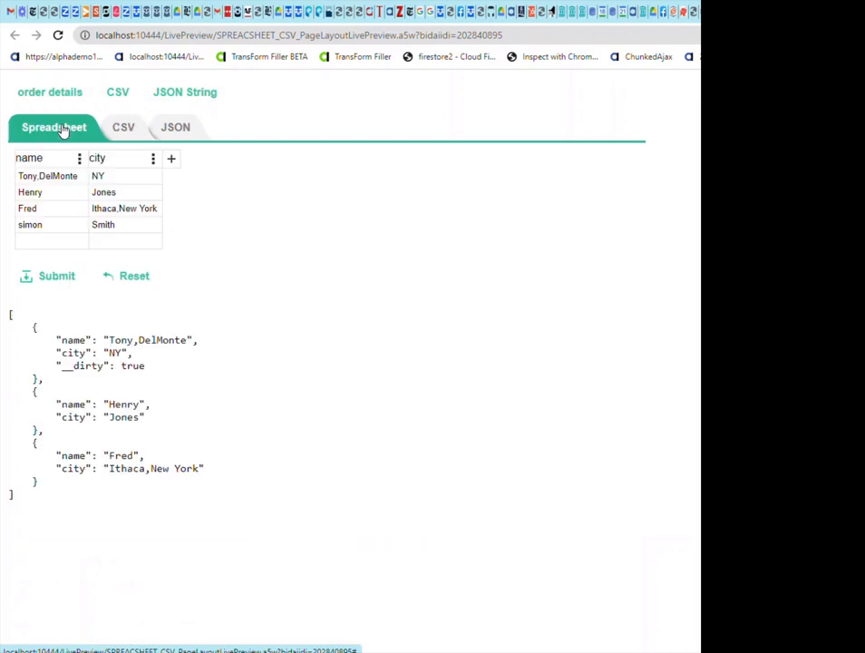
double_click(57, 224)
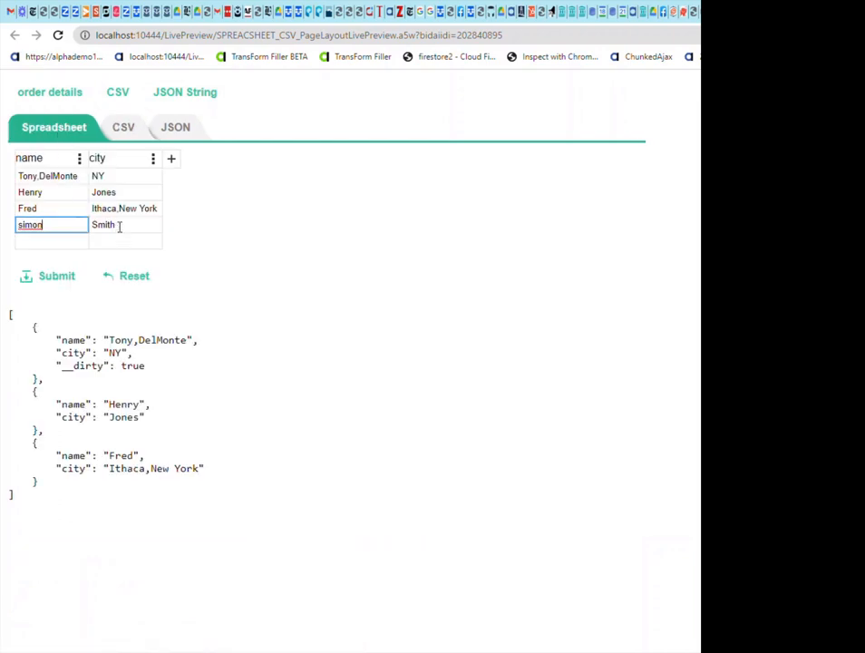
Append 2 to the last record's city value in the JSON text, and check it in the spreadsheet
click(172, 132)
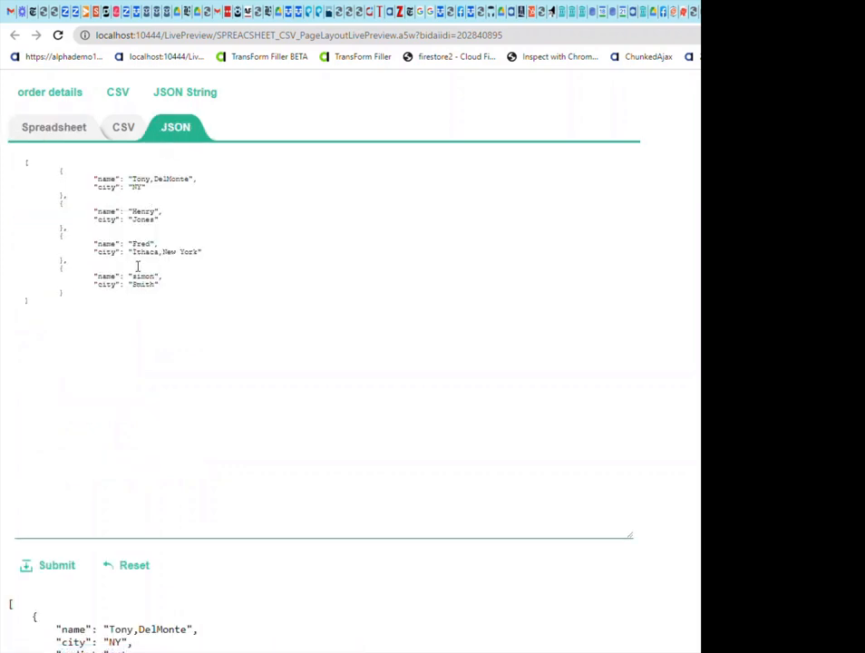
click(156, 284)
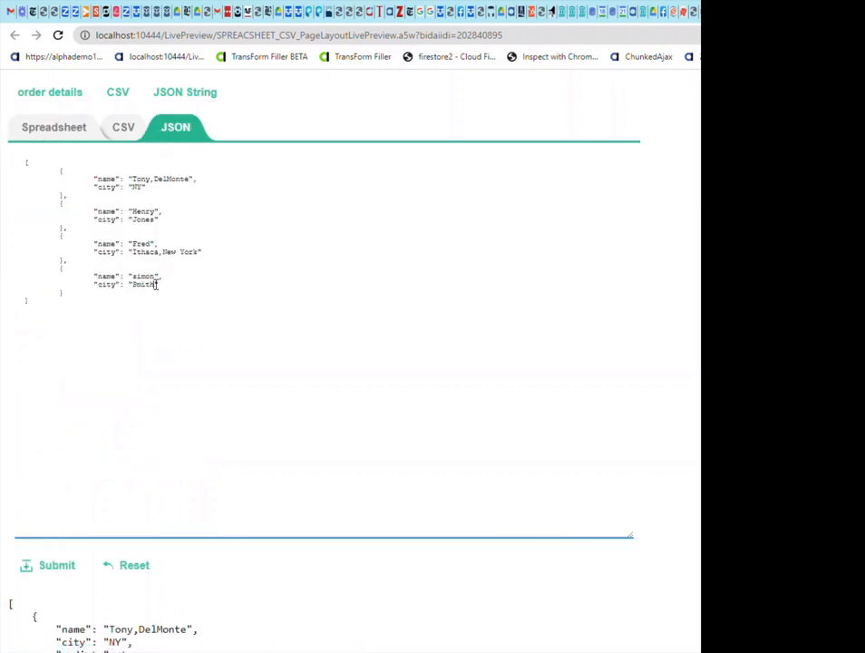
text(2)
click(62, 133)
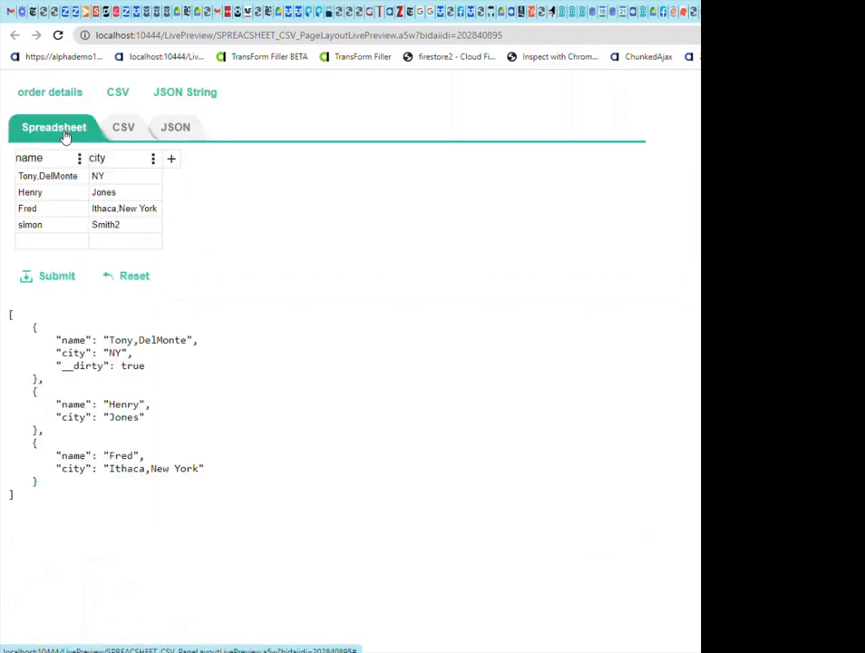
double_click(128, 224)
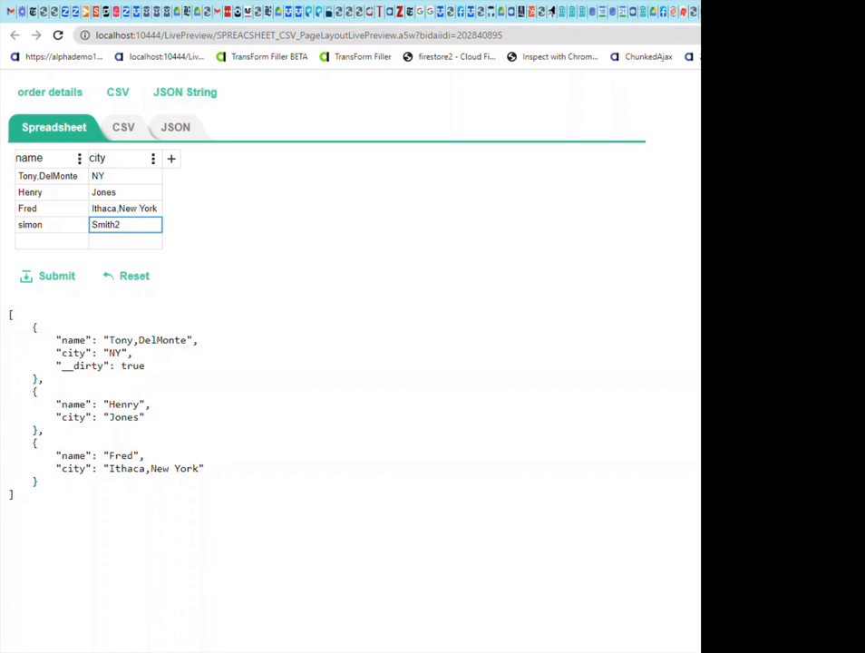
Switch to Alpha Anywhere, return to the spreacsheet_CSV design and examine the CSV tab pane's onBeforeChange event code
key(alt+Tab)
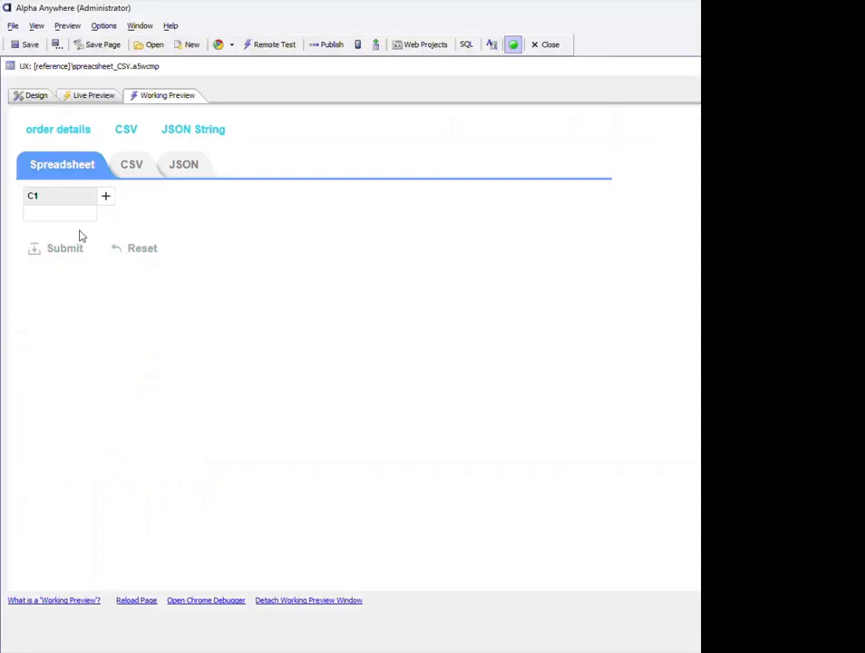
click(34, 94)
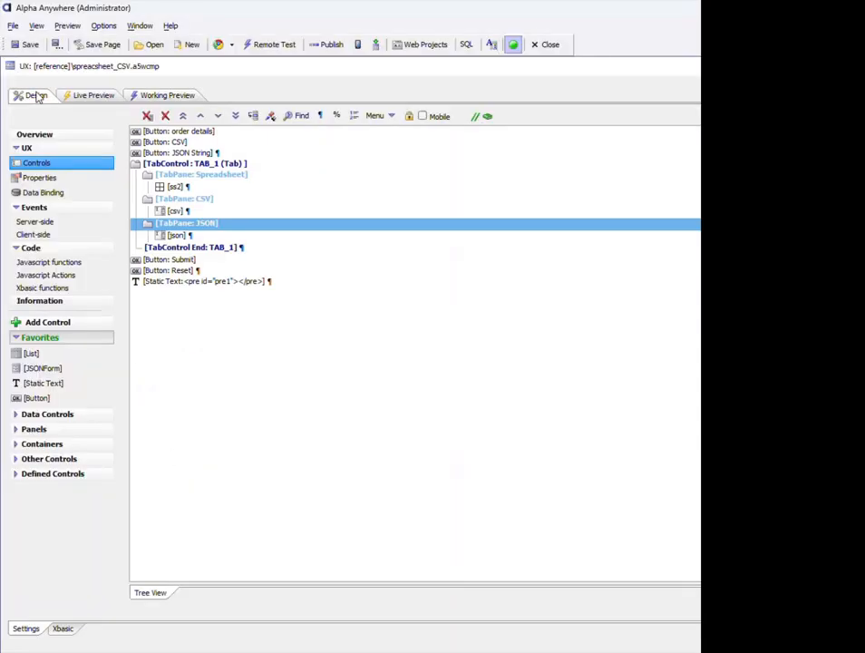
click(190, 198)
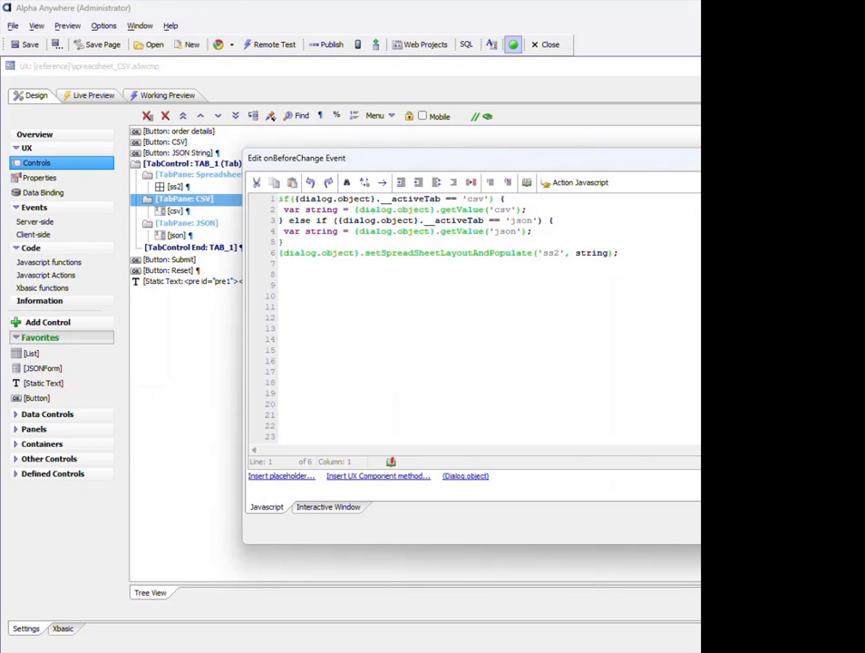
drag(508, 166, 422, 189)
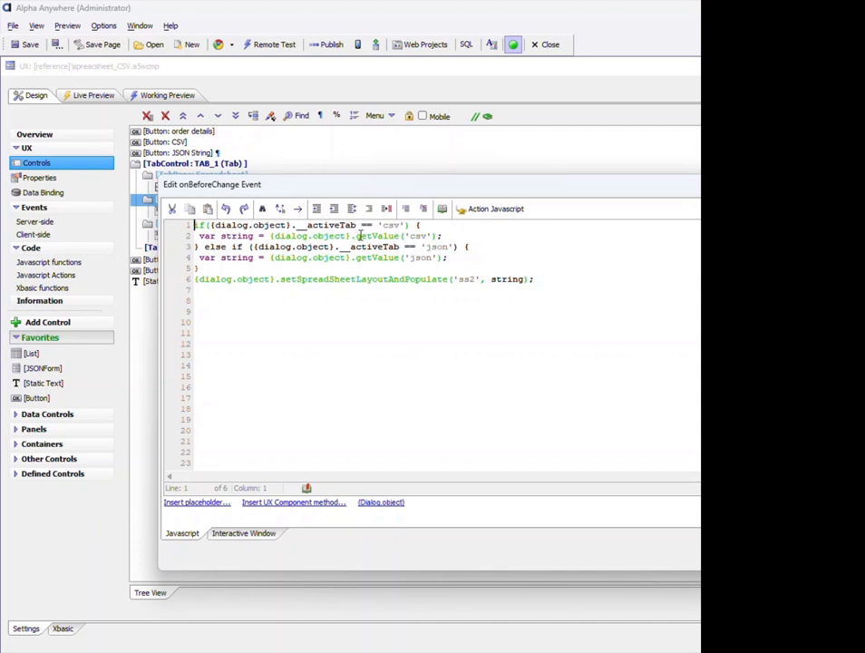
drag(325, 190, 329, 296)
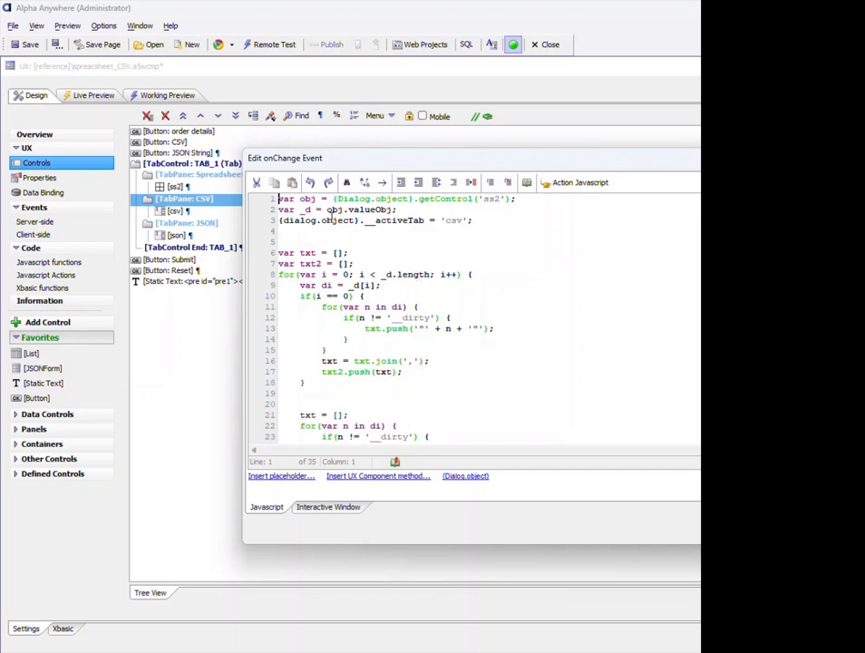
Examine the CSV tab pane's onChange code, from obj.valueObj to the setValue call for csv, and close it
drag(326, 209, 399, 209)
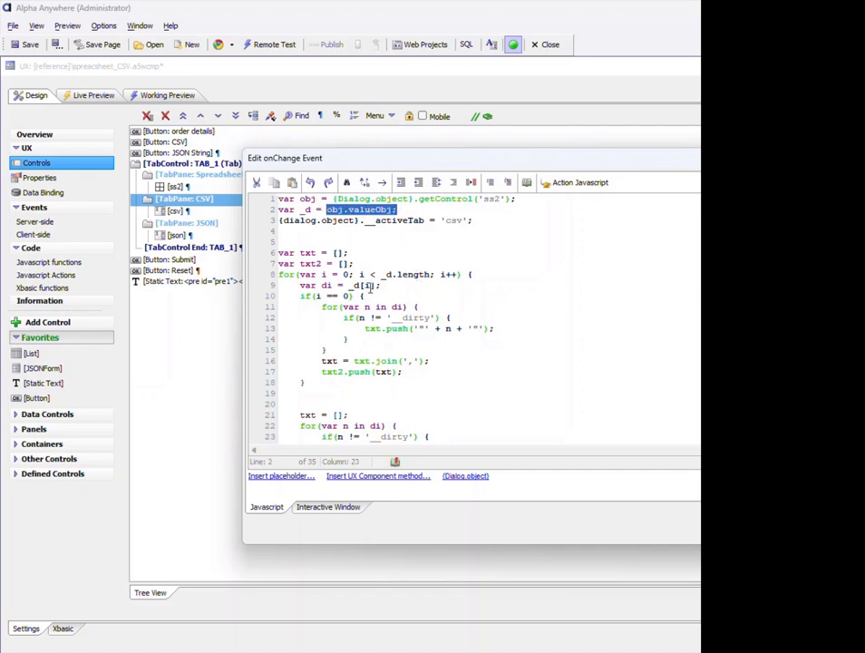
scroll(373, 286, down, 3)
scroll(373, 286, down, 3)
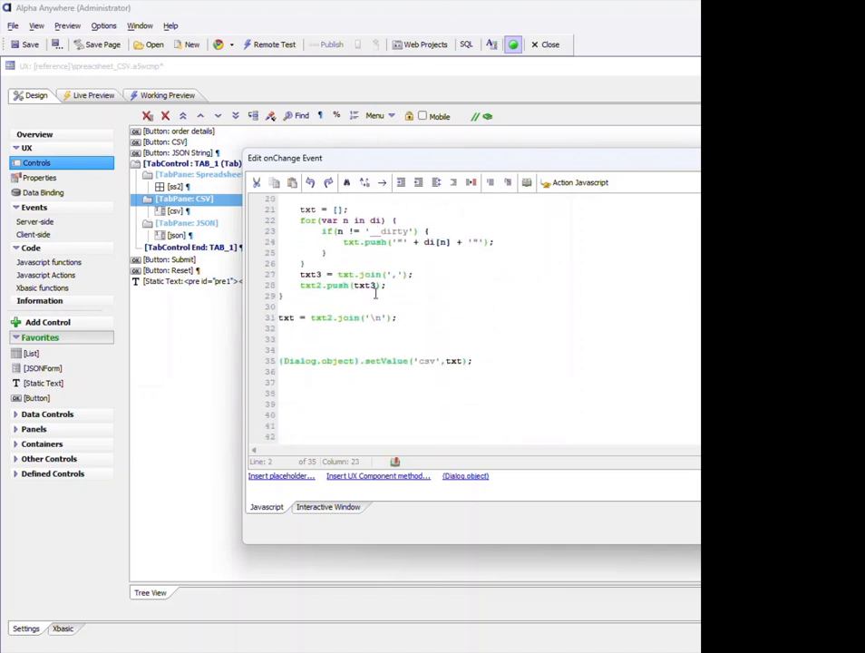
drag(364, 361, 457, 364)
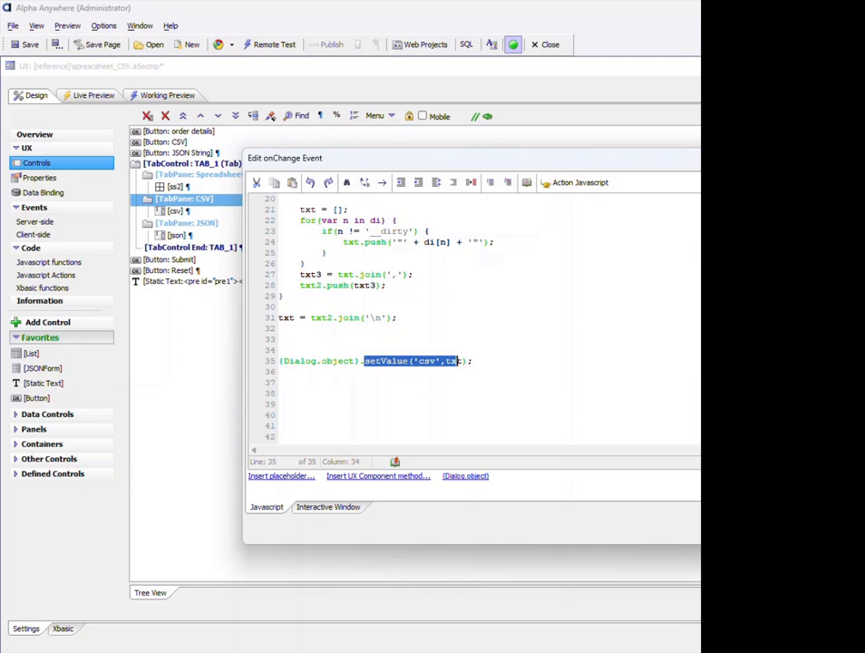
key(Escape)
Examine the JSON tab pane's onChange code, including JSON.stringify and the setValue call for json, and close it
click(184, 224)
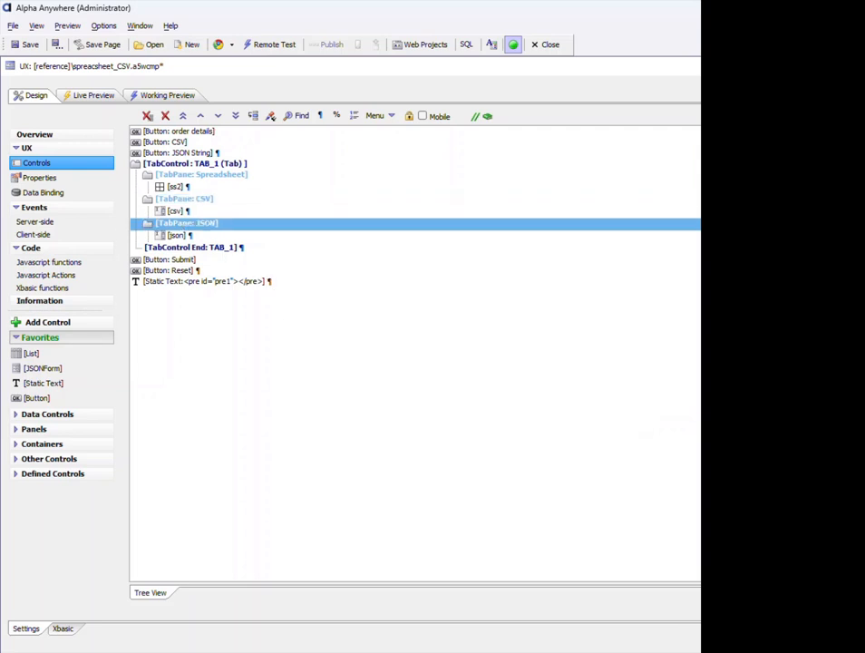
click(780, 318)
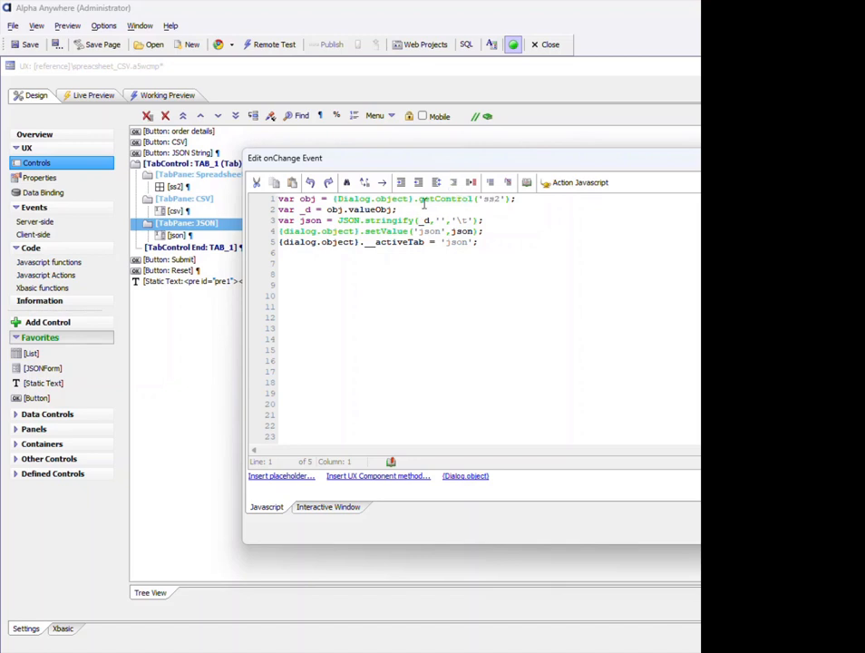
click(348, 210)
key(Escape)
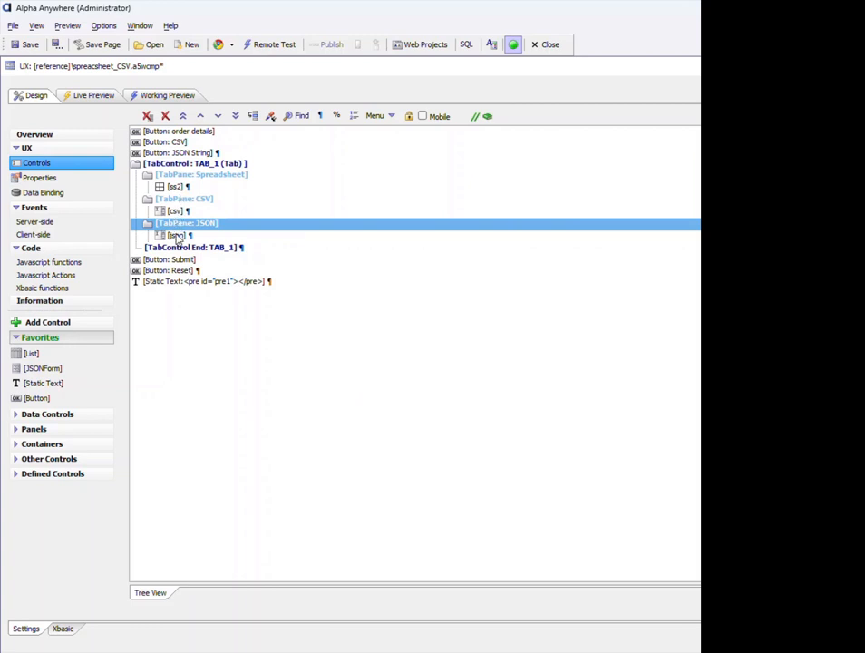
Examine the Spreadsheet tab pane's onBeforeChange code that calls setSpreadSheetLayoutAndPopulate for ss2, and close it
click(207, 175)
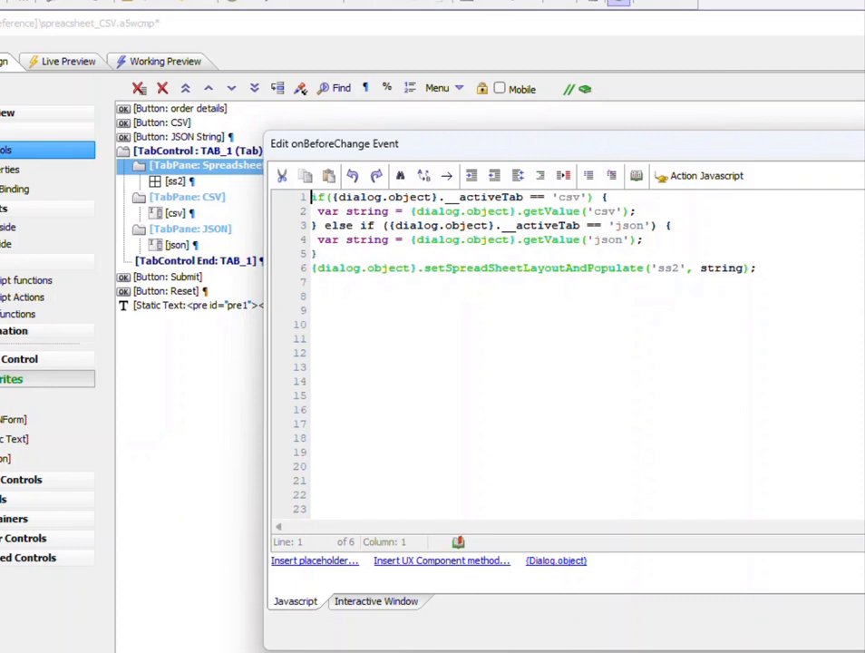
key(Escape)
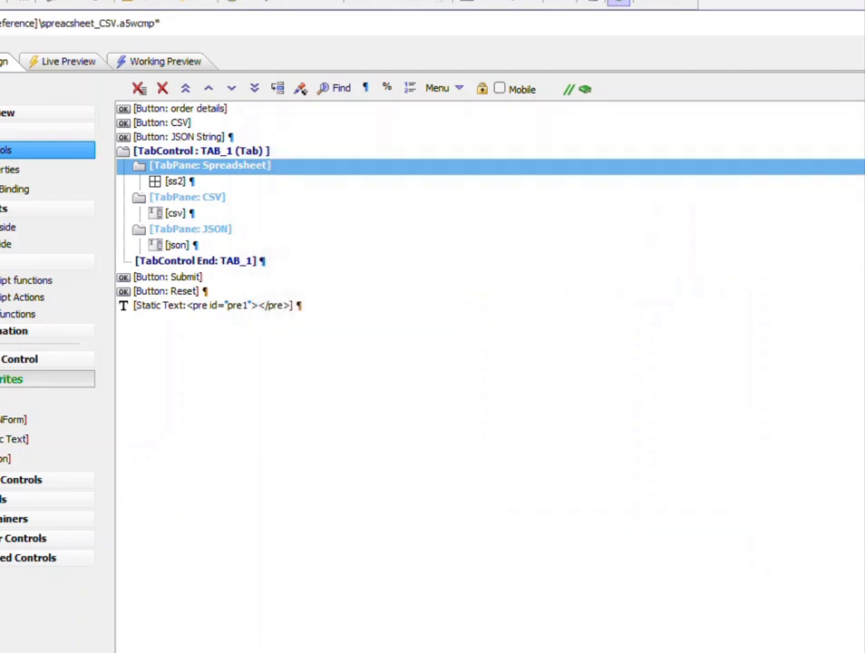